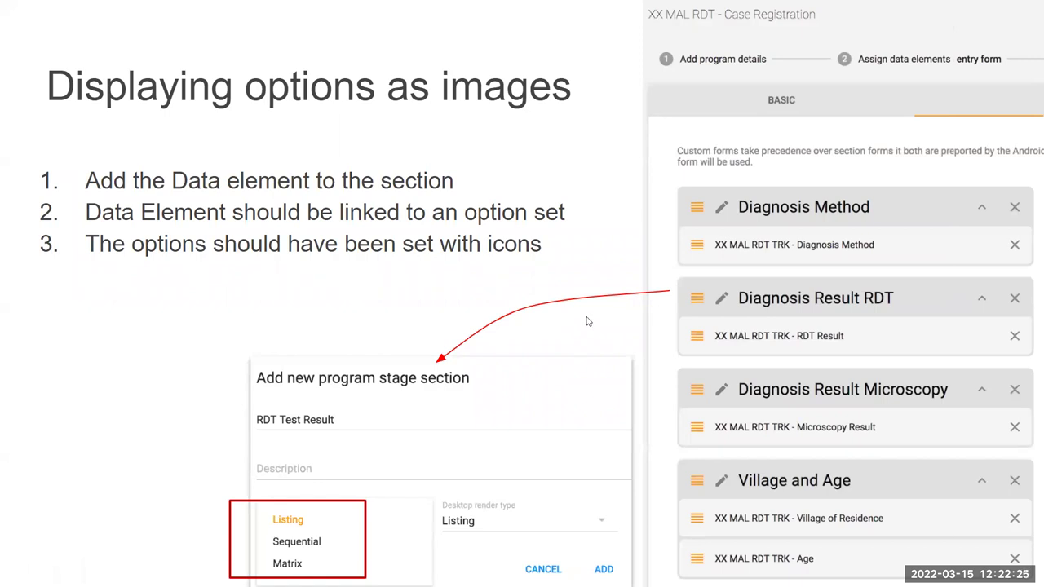
Advance the presentation to the resources slide, open its Rendering Types for Program Sections documentation link, and review the sequential and matrix layouts.
left_click(593, 371)
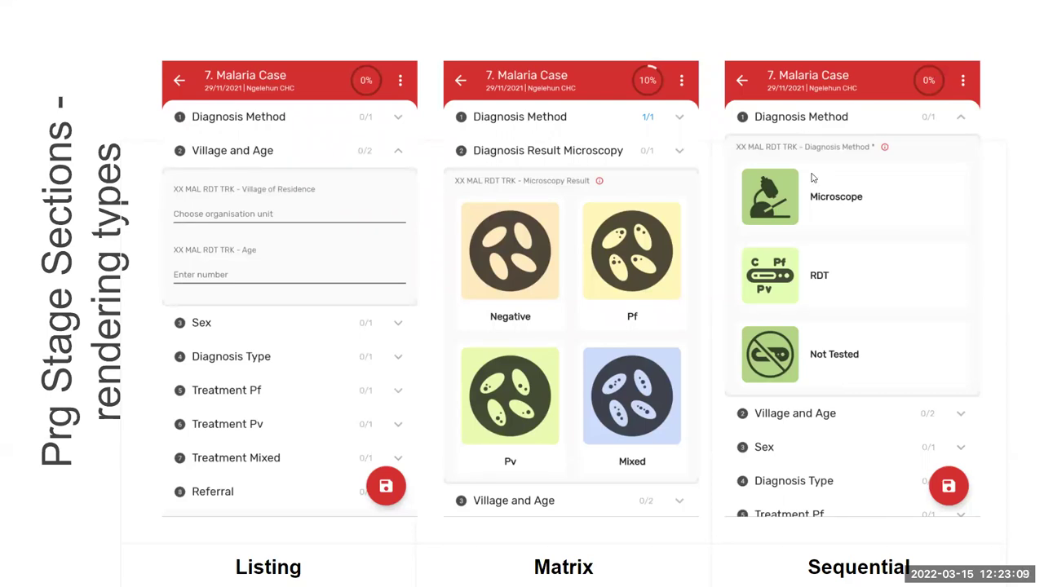
left_click(716, 281)
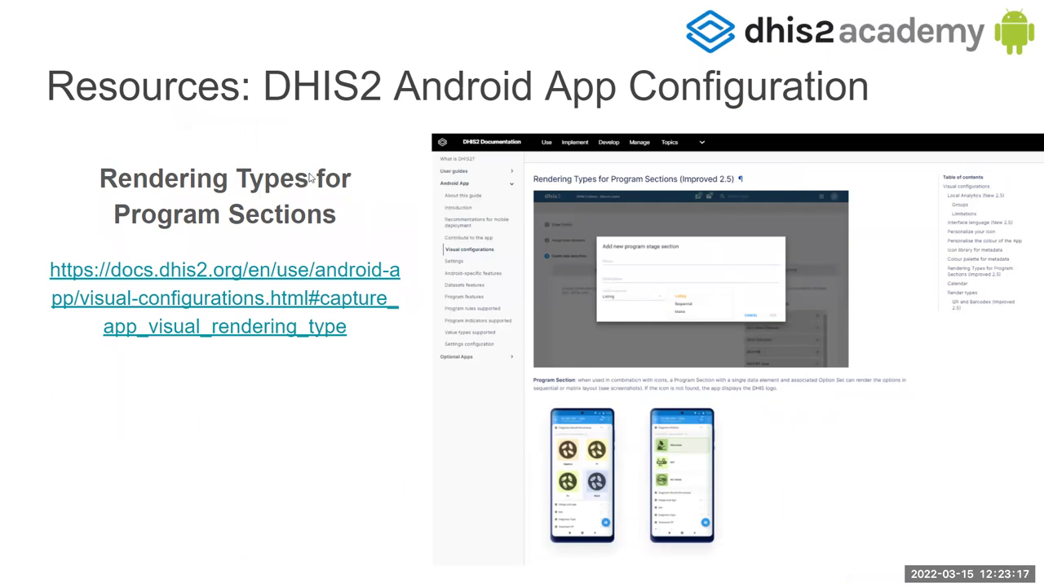
left_click(273, 301)
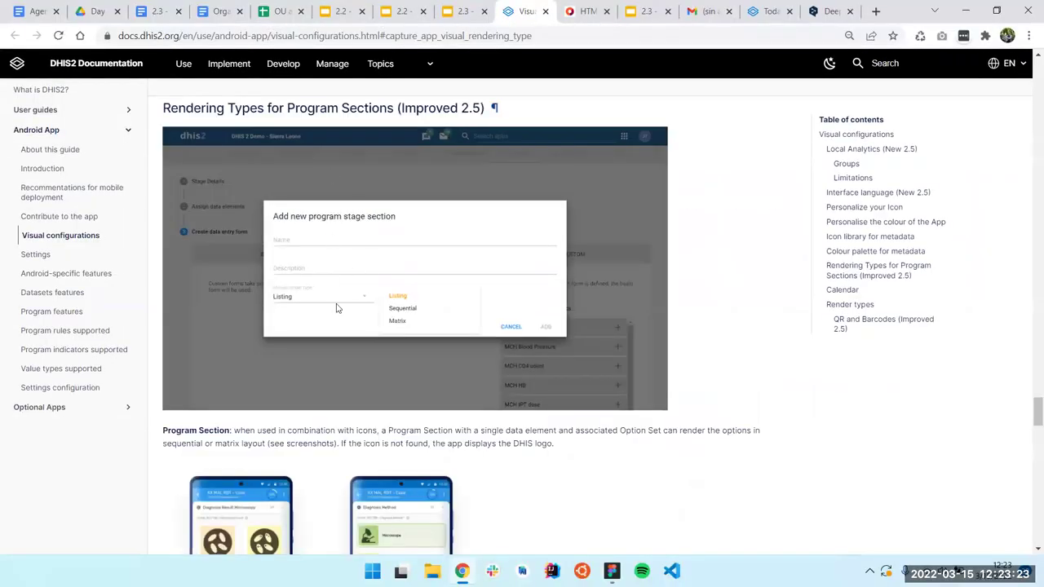
scroll(448, 277, "down", 3)
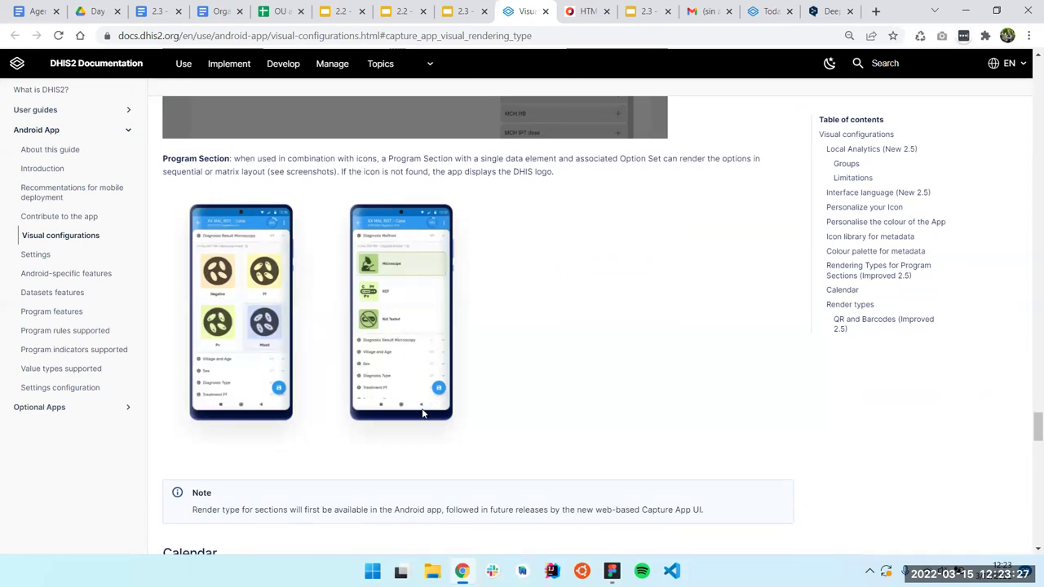
scroll(422, 412, "up", 3)
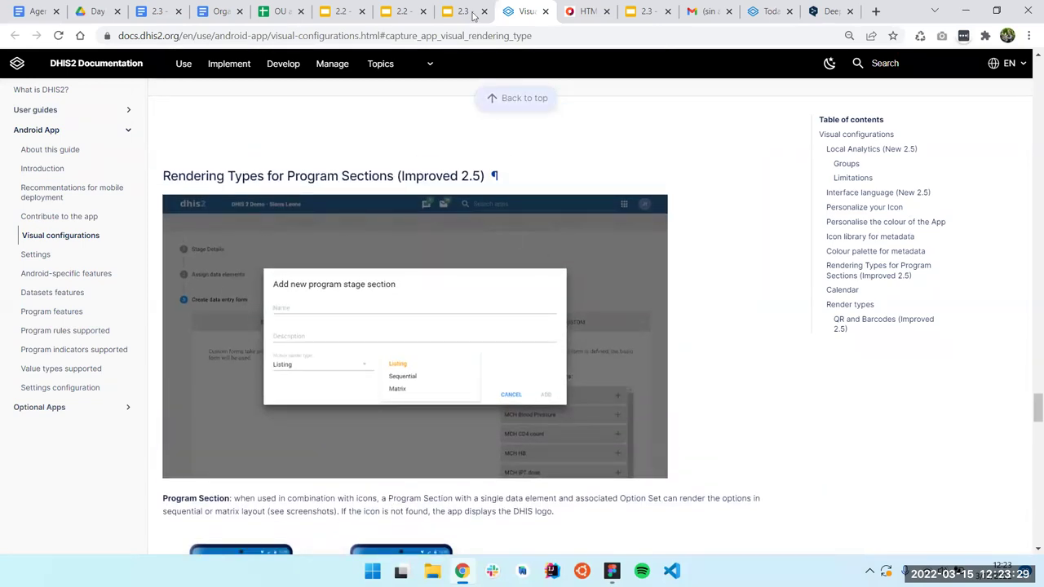
Return to the Visual Data Entry presentation and advance to the "Let's have a look in the App!" slide.
left_click(458, 12)
left_click(569, 312)
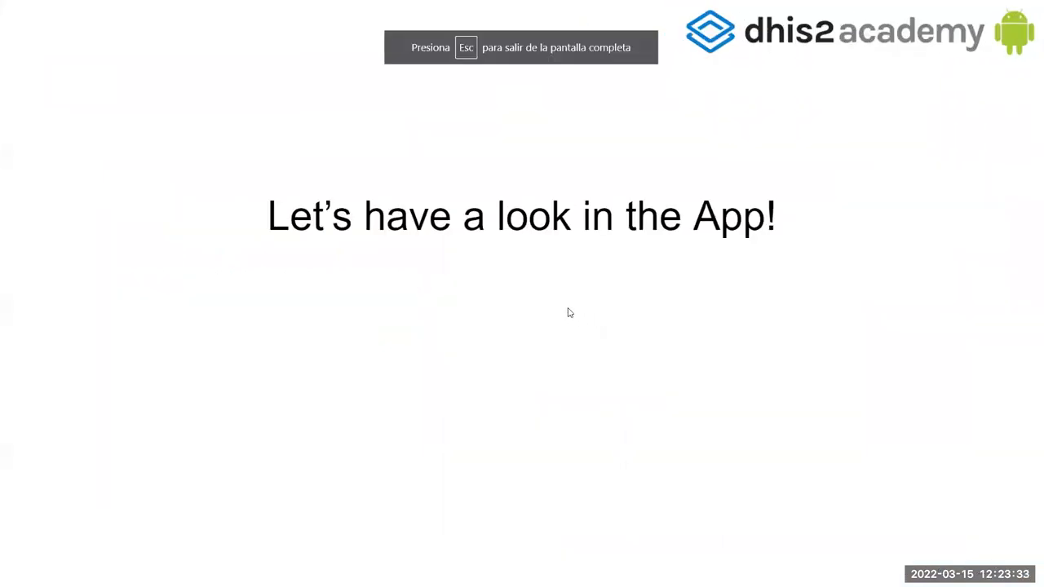
key("super+Tab")
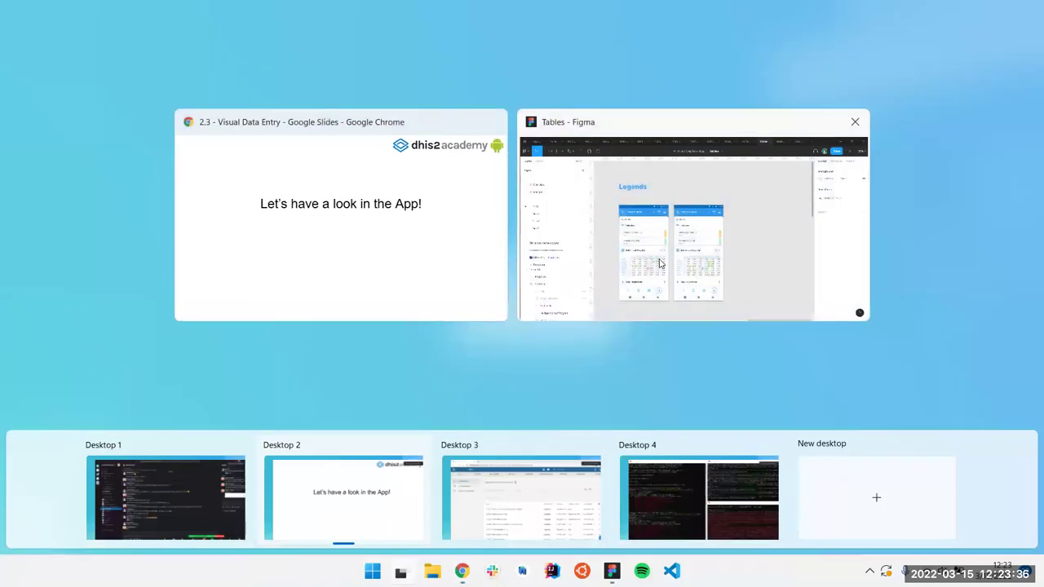
left_click(444, 288)
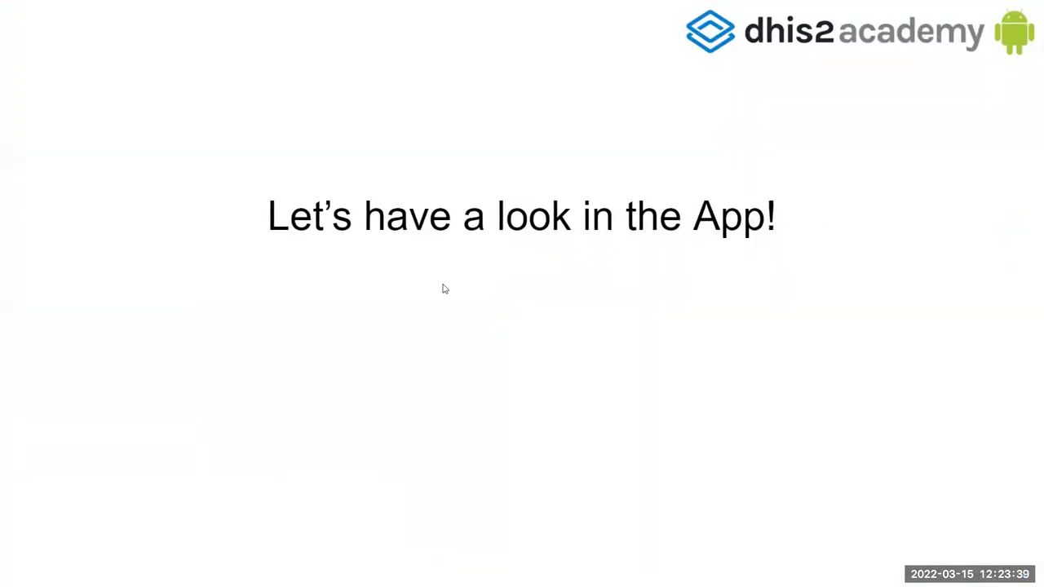
Switch to the mirrored Android app to view the ST003-Type of test section, and return to DHIS2 Maintenance.
key("alt+Tab")
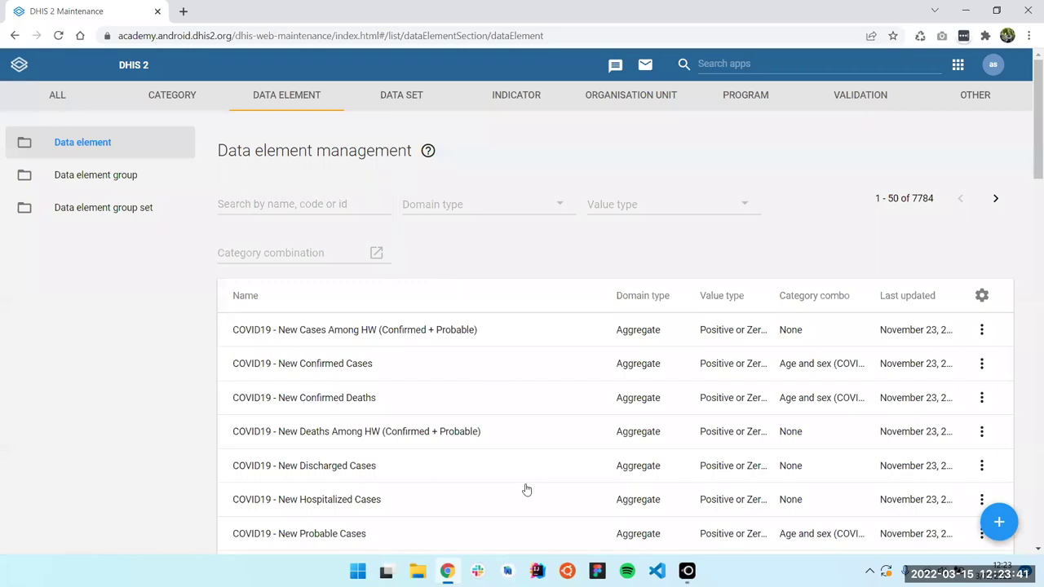
key("alt+Tab")
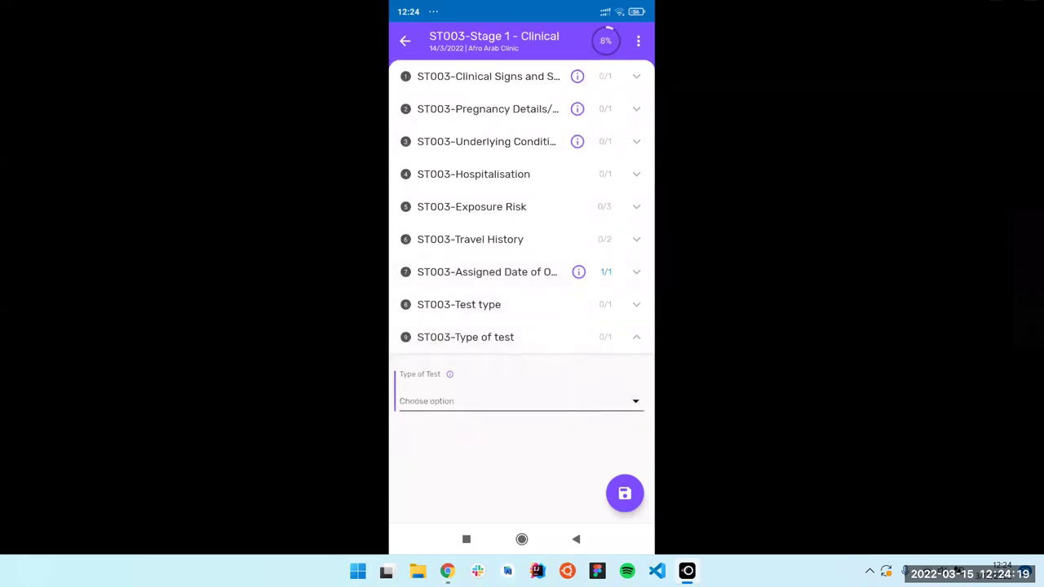
key("alt+Tab")
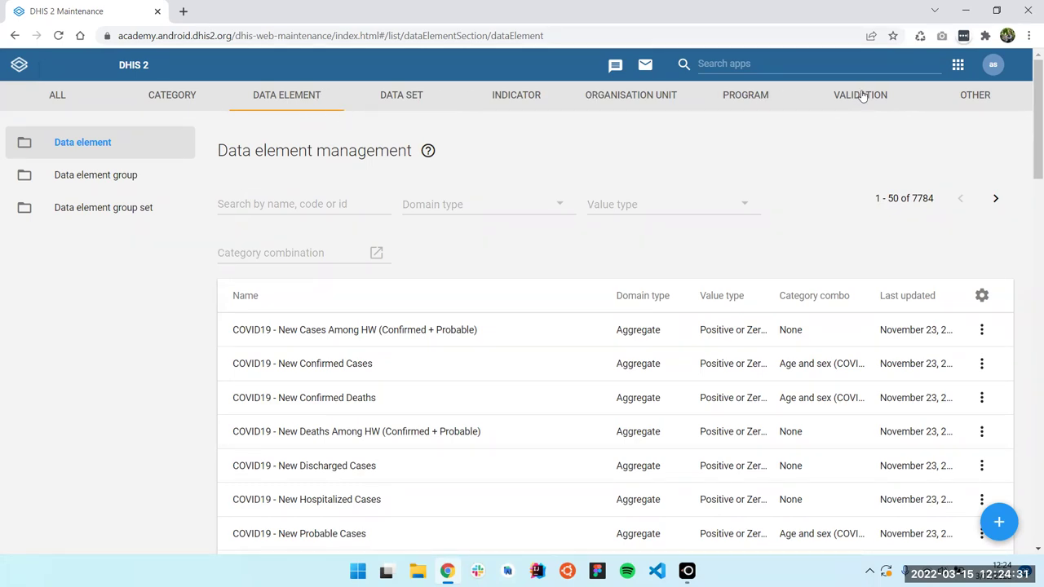
Go to option set management and search the option sets for "test".
left_click(975, 106)
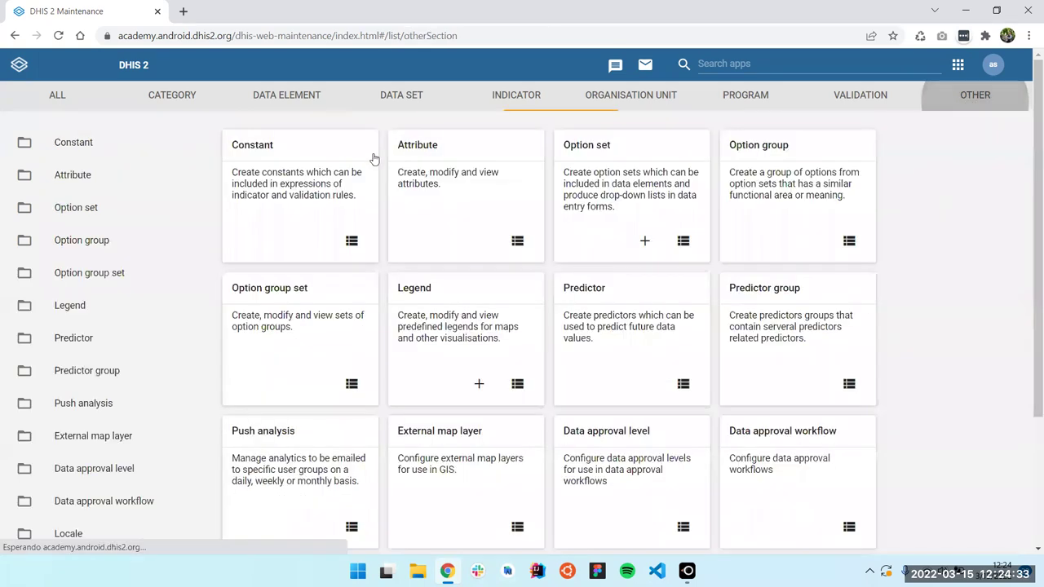
left_click(624, 145)
left_click(305, 193)
type("test")
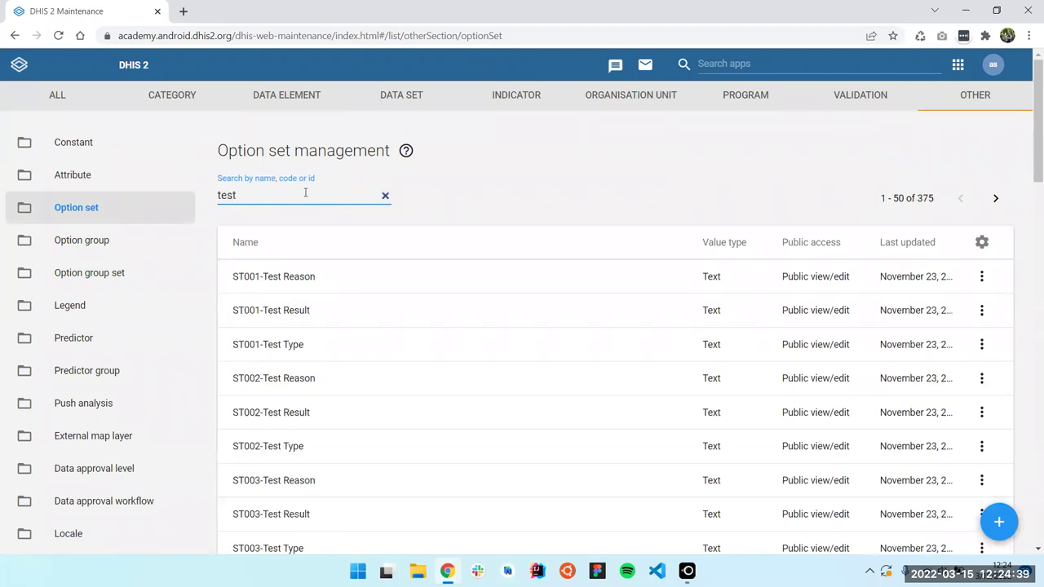
Find the ST003-Test Type option set in the list and open its options.
scroll(375, 275, "down", 4)
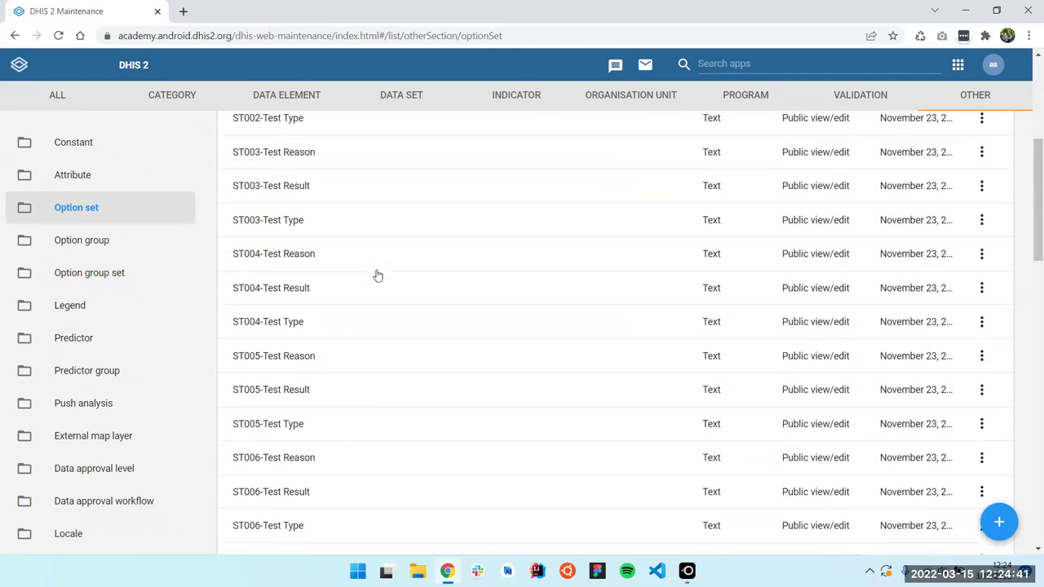
scroll(376, 275, "up", 5)
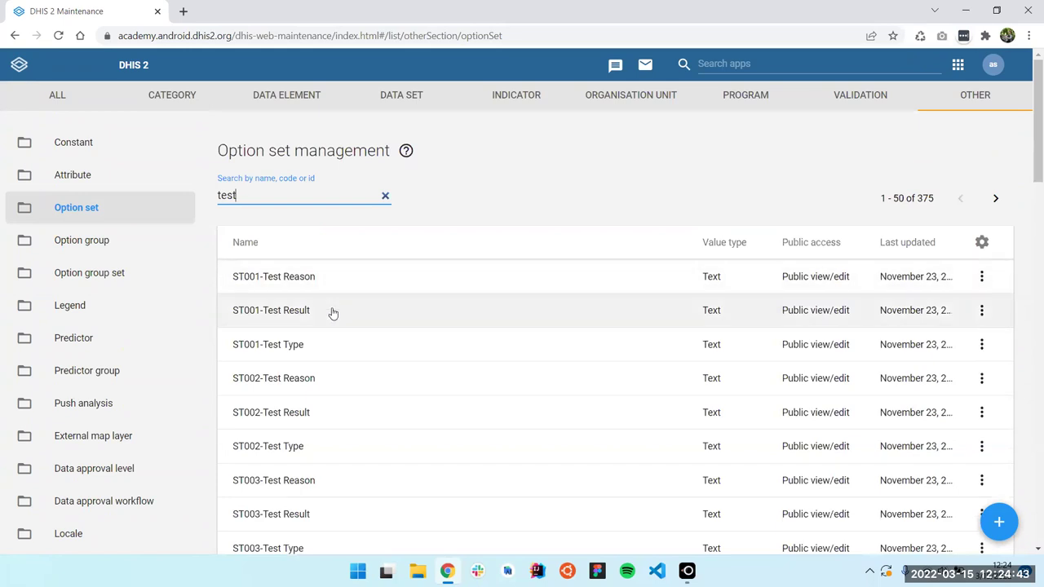
scroll(326, 471, "down", 1)
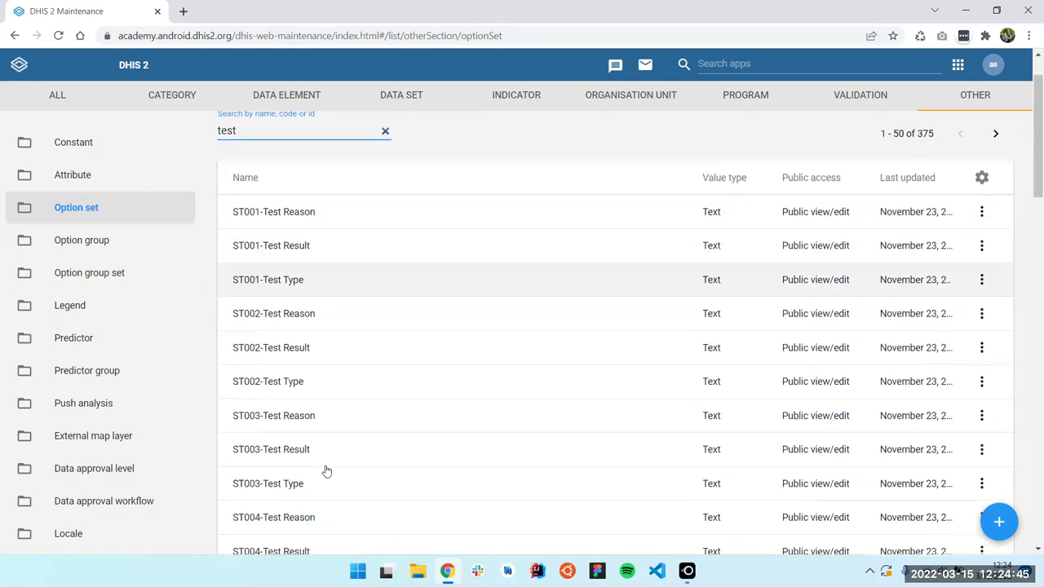
left_click(313, 482)
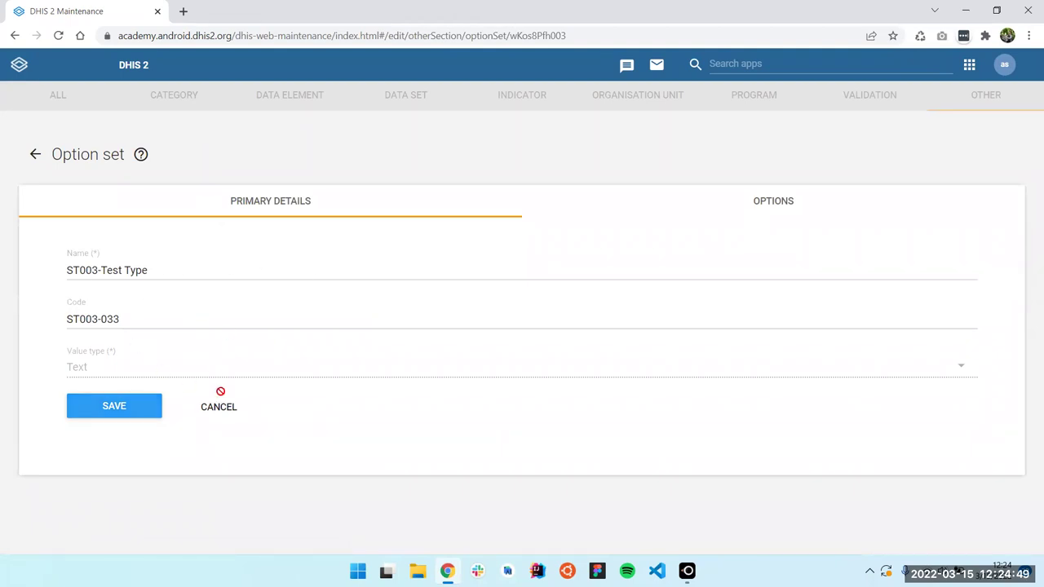
left_click(763, 204)
scroll(561, 273, "down", 1)
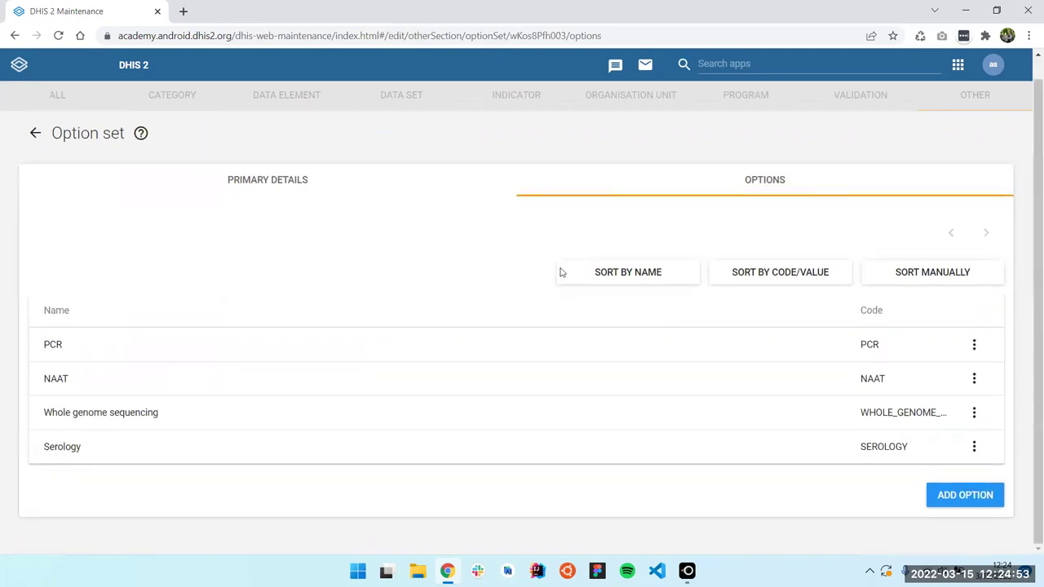
Open the PCR option for editing and set its color to #DD9A37.
left_click(975, 346)
left_click(946, 366)
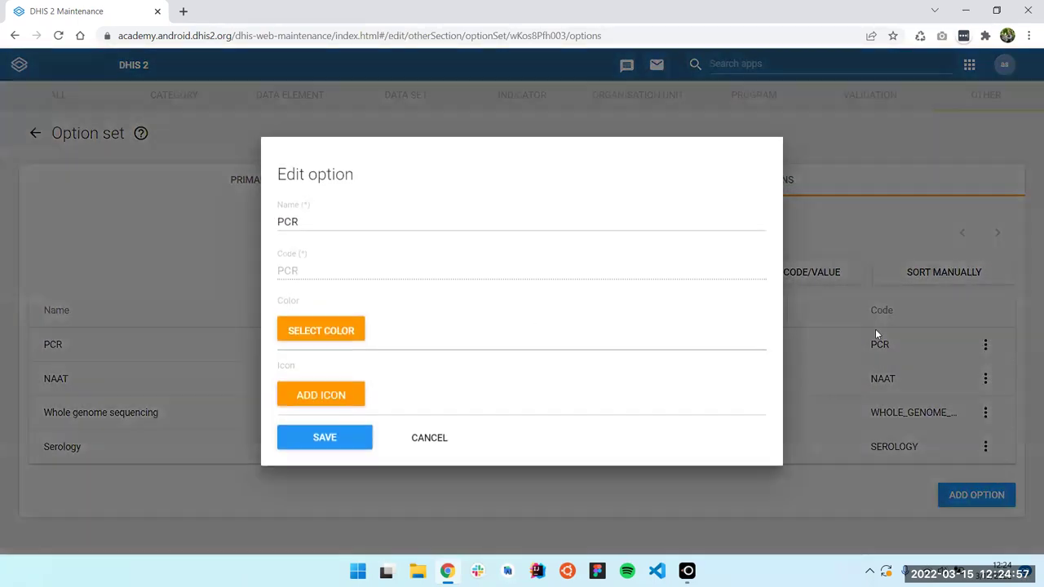
left_click(333, 332)
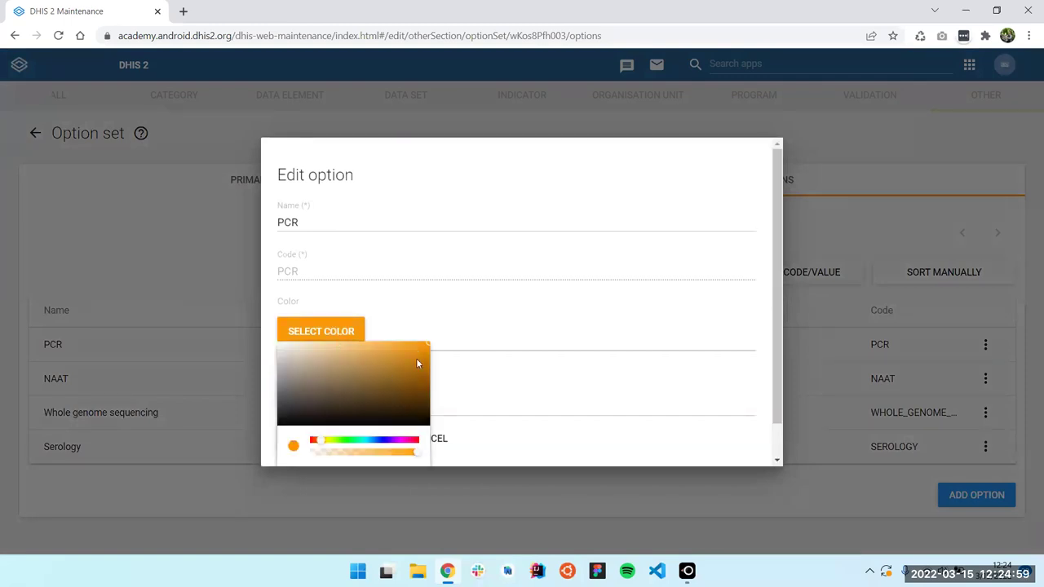
left_click(780, 374)
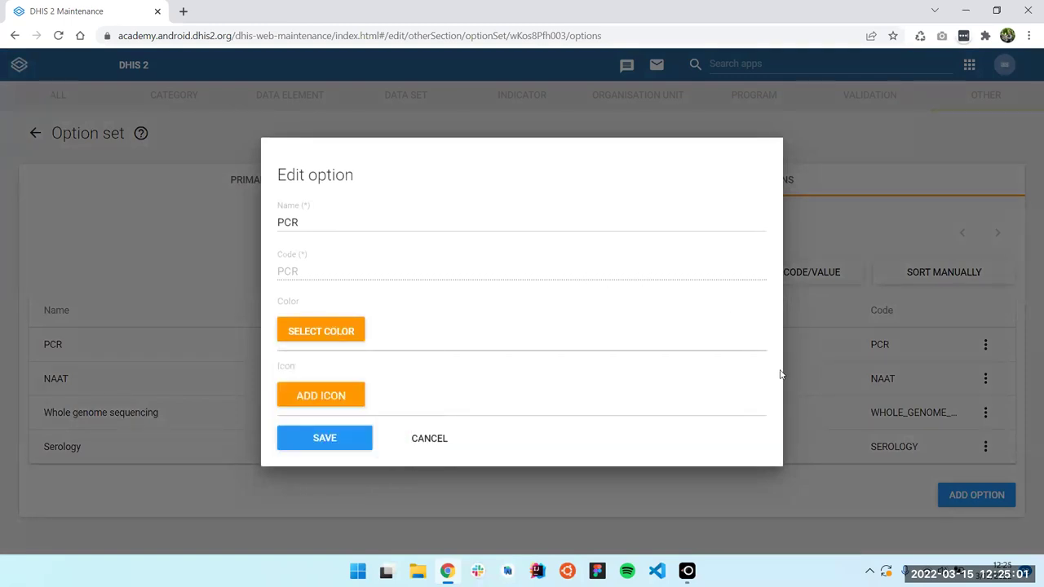
left_click(326, 332)
scroll(371, 396, "down", 1)
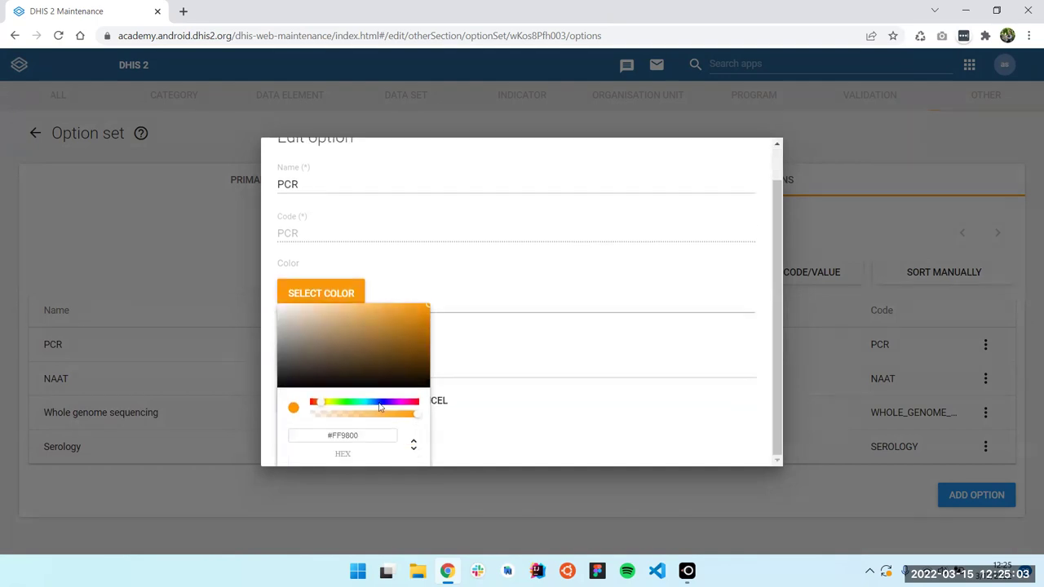
left_click(403, 317)
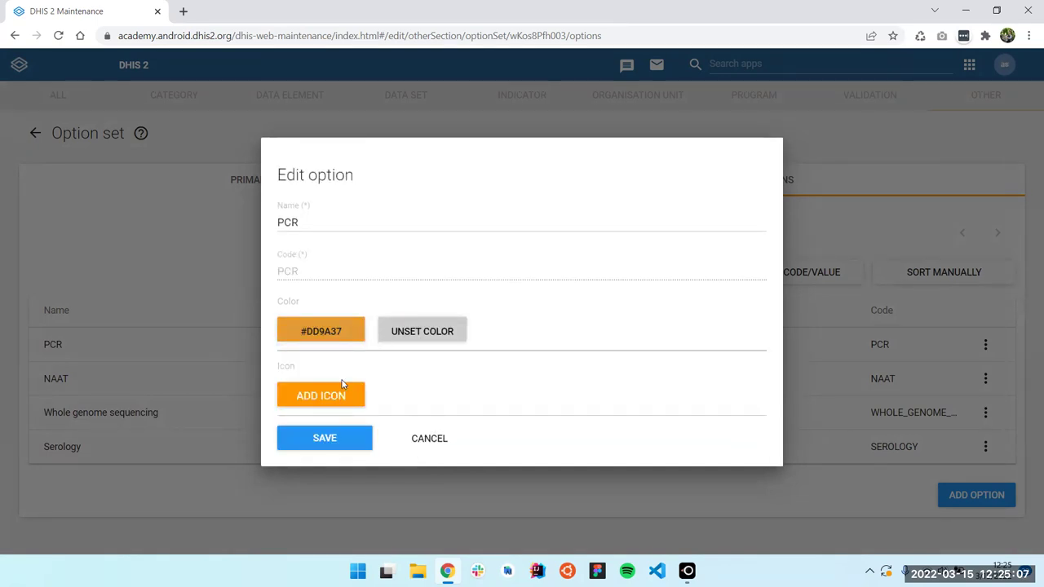
Assign the positive-style city buildings icon to the PCR option and save it.
left_click(342, 386)
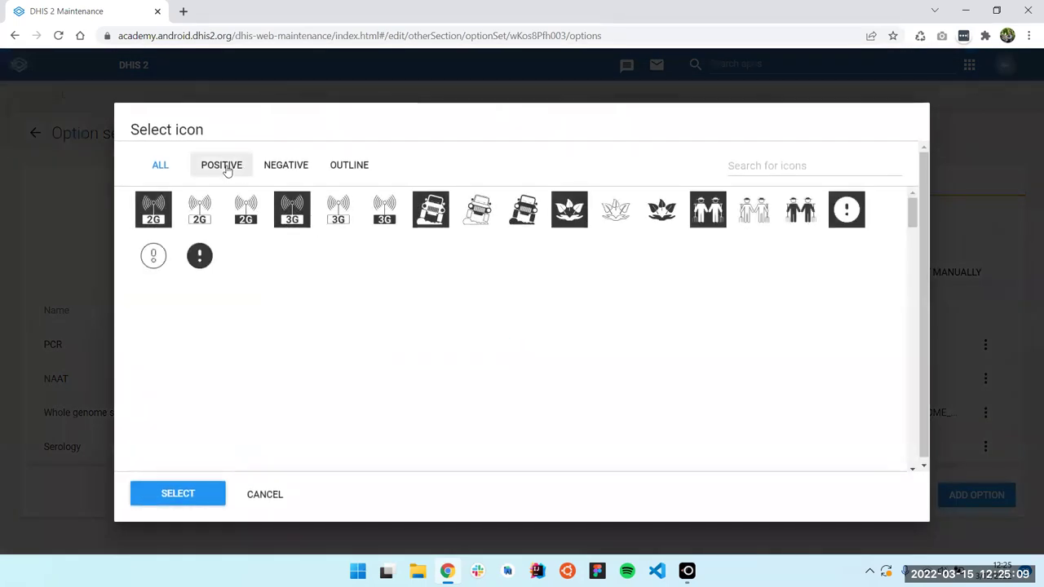
left_click(228, 169)
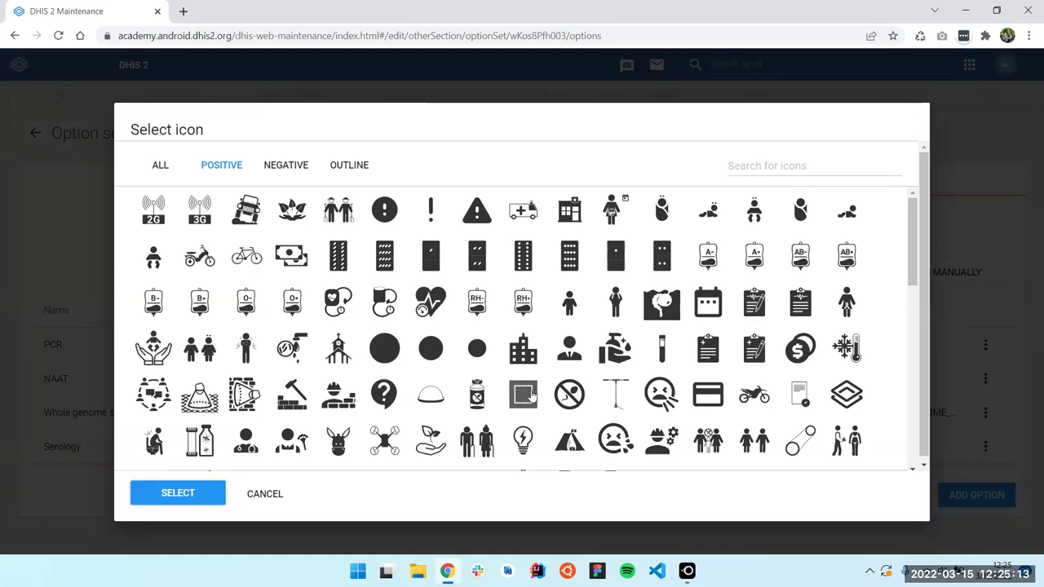
left_click(522, 349)
left_click(175, 493)
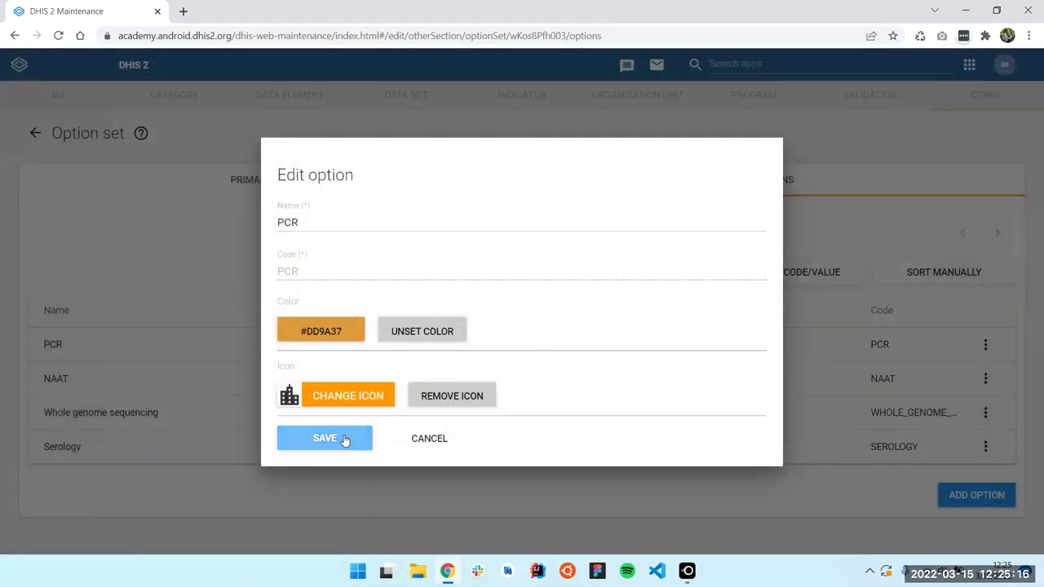
left_click(344, 440)
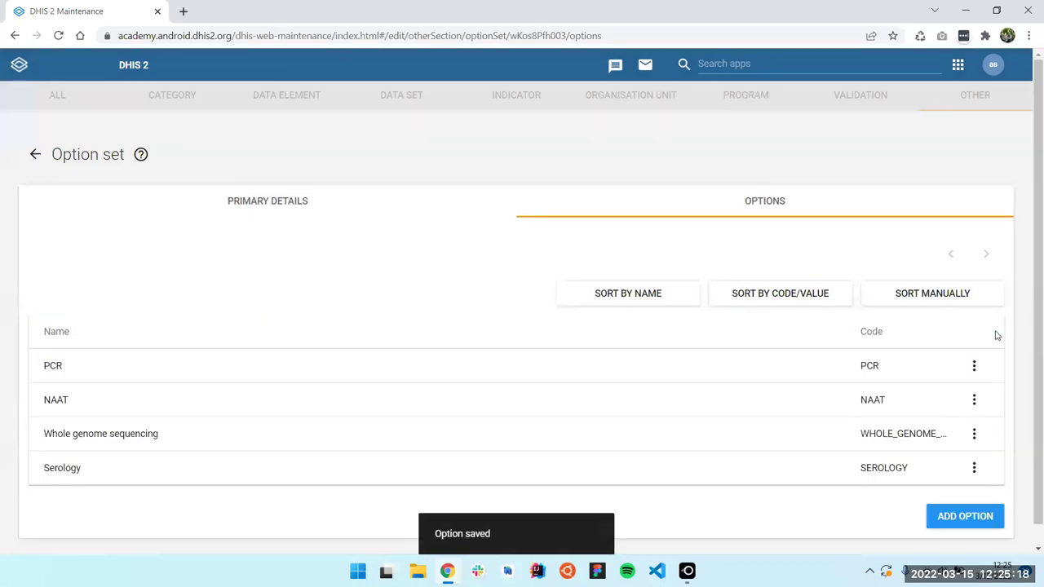
Open the NAAT option for editing and pick a green color for it.
left_click(974, 400)
left_click(953, 419)
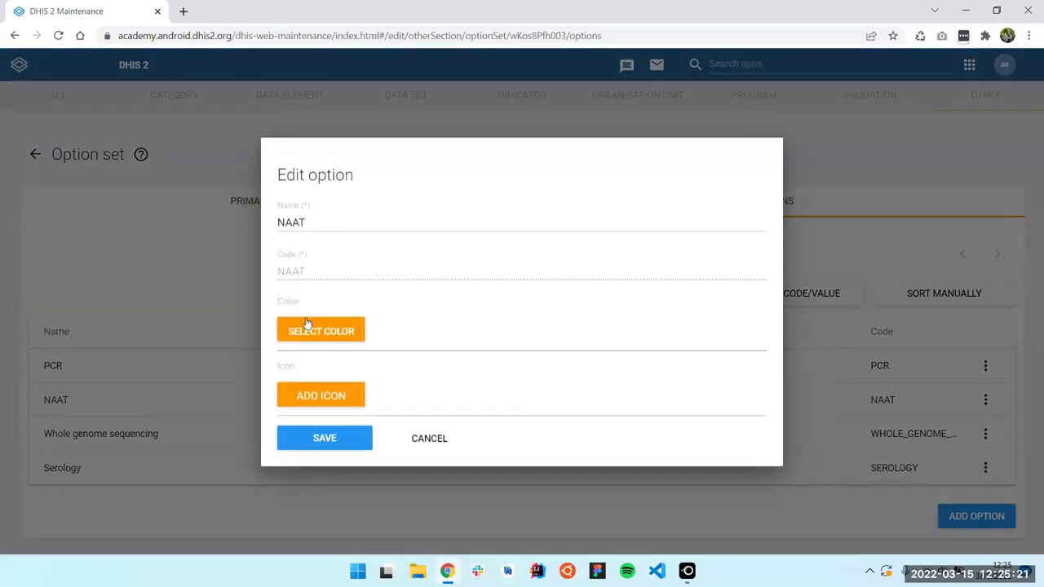
left_click(314, 335)
left_click(345, 441)
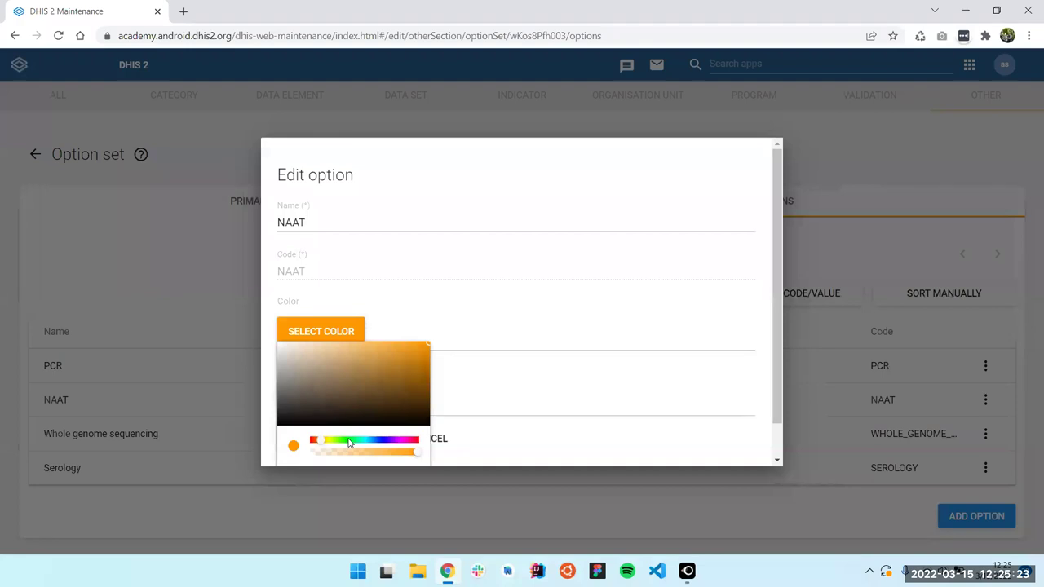
left_click(387, 396)
left_click(349, 346)
mouse_move(355, 342)
left_mouse_down()
mouse_move(402, 360)
mouse_move(390, 364)
left_mouse_up()
Assign the solid black baby icon to the NAAT option and save it.
left_click(337, 397)
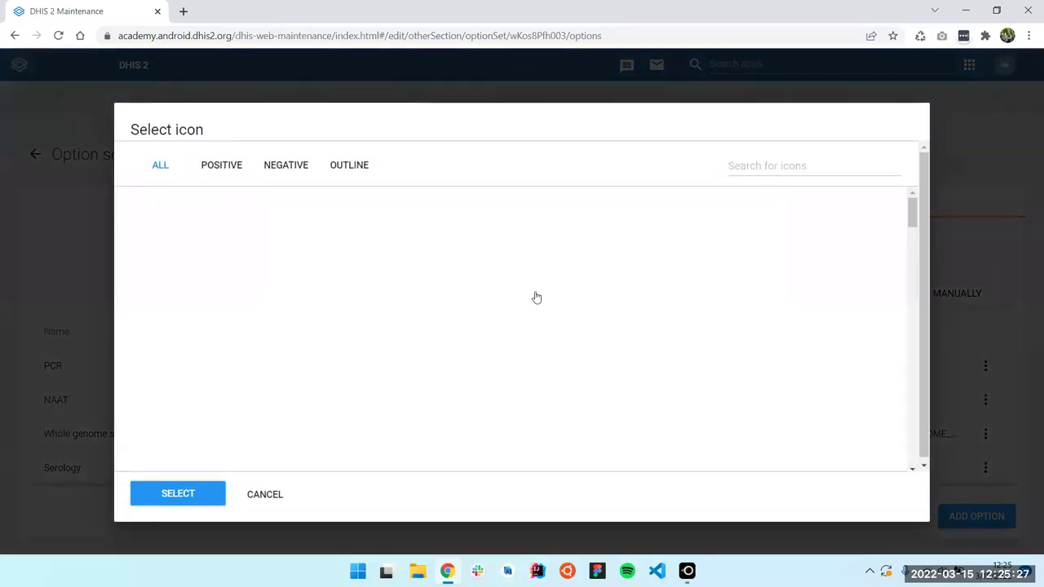
left_click(578, 306)
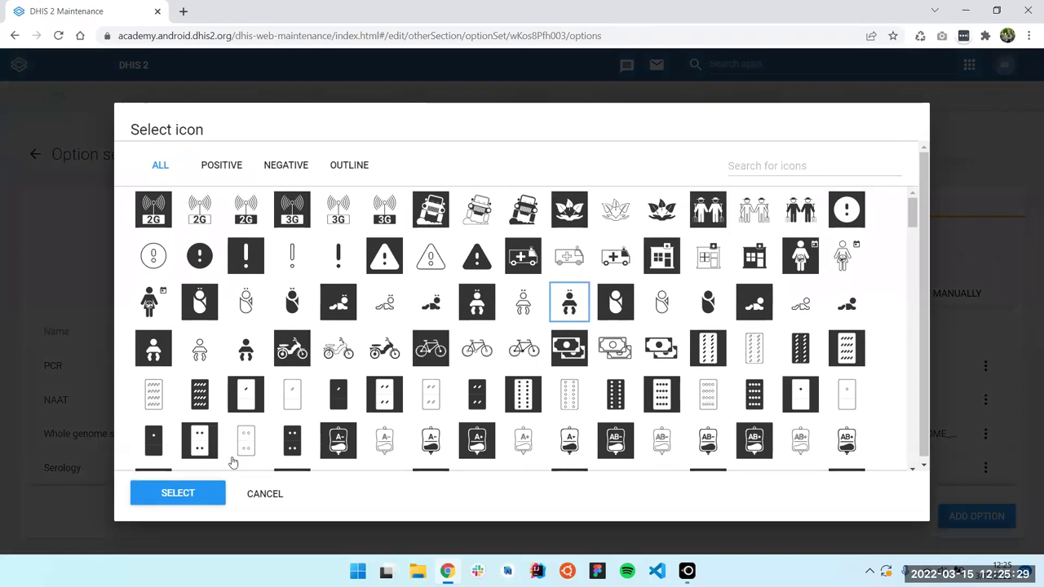
left_click(201, 492)
left_click(324, 437)
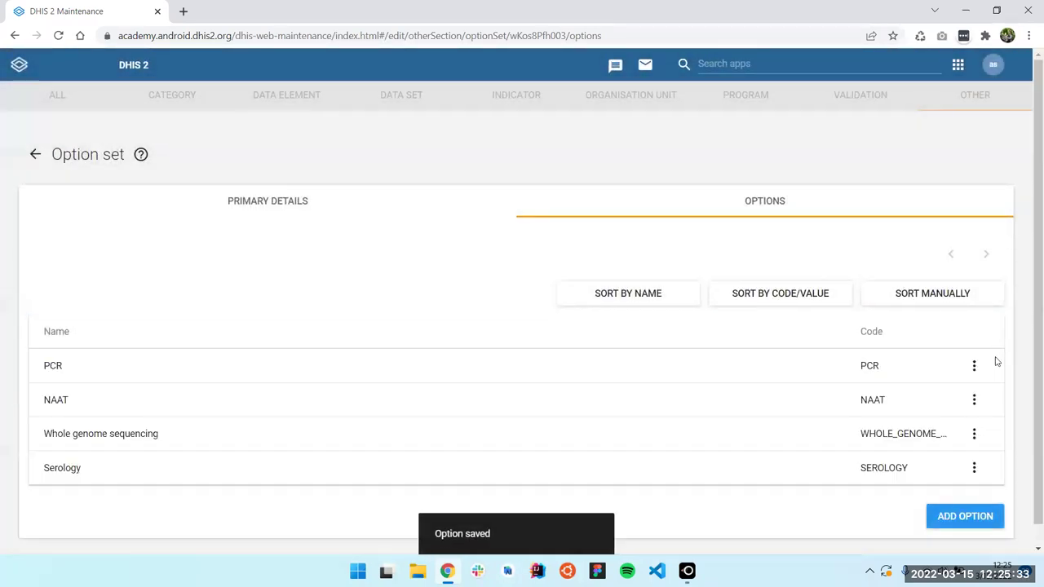
Open the Whole genome sequencing option for editing and pick a purple color for it.
left_click(974, 434)
left_click(959, 456)
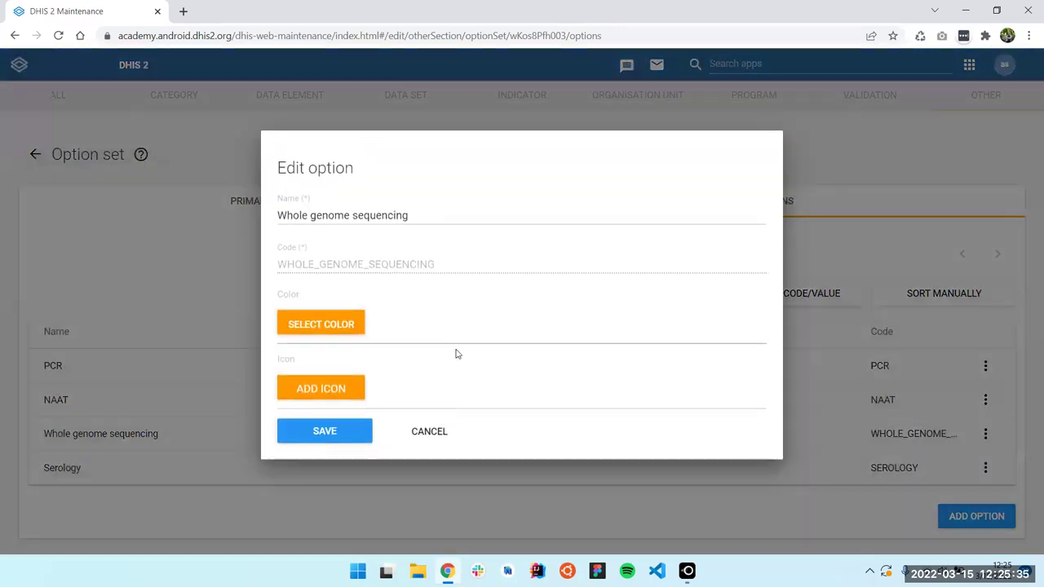
left_click(342, 326)
left_click(394, 442)
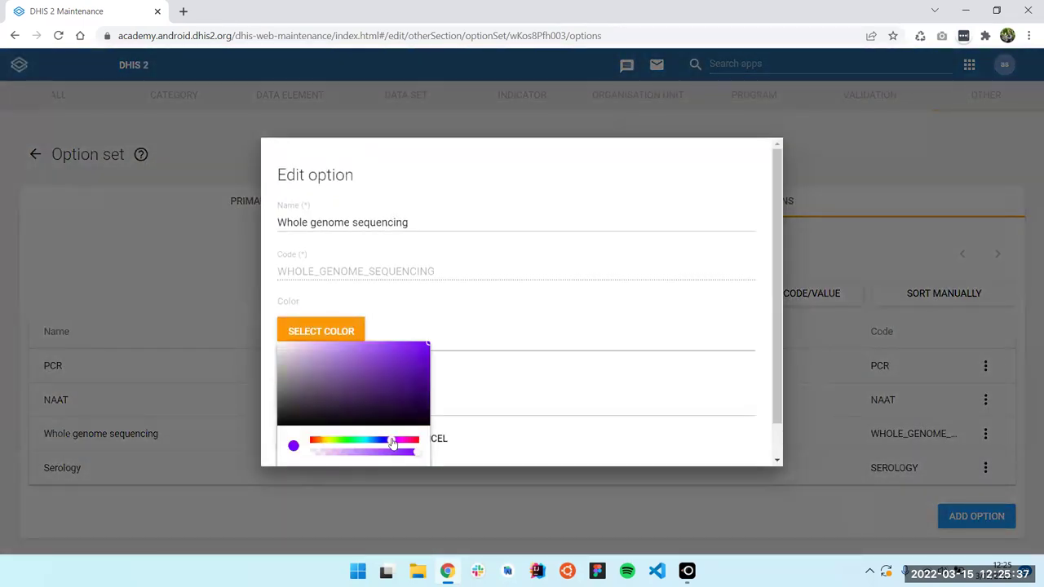
Assign the solid black banknotes icon to the Whole genome sequencing option and save it.
left_click(323, 398)
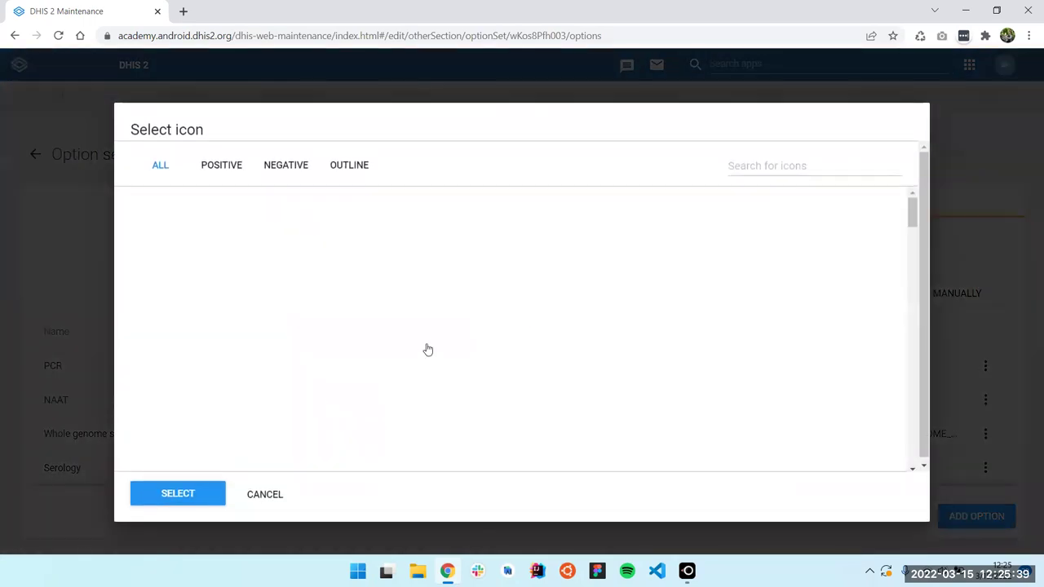
left_click(663, 353)
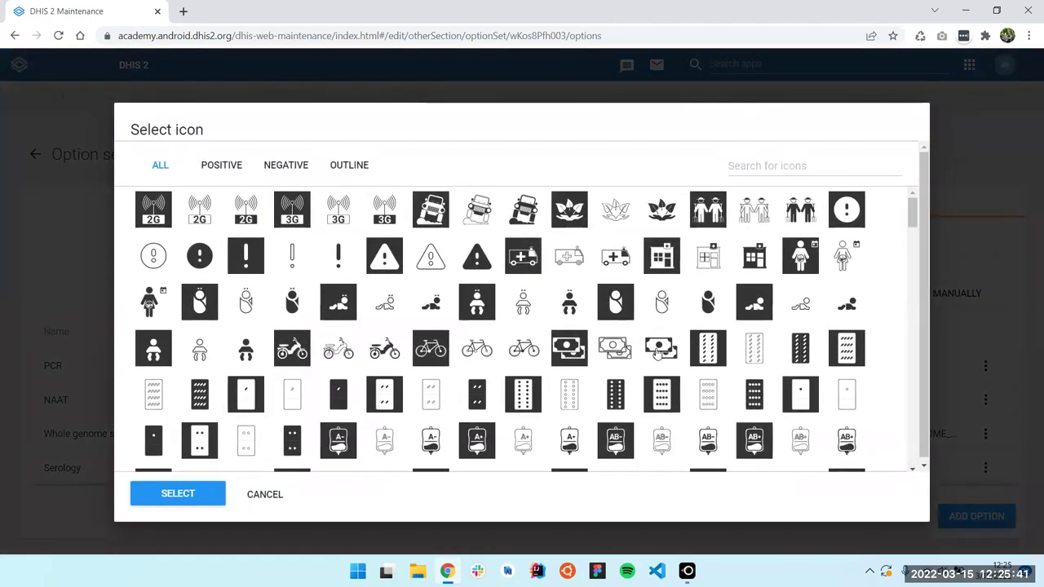
left_click(202, 497)
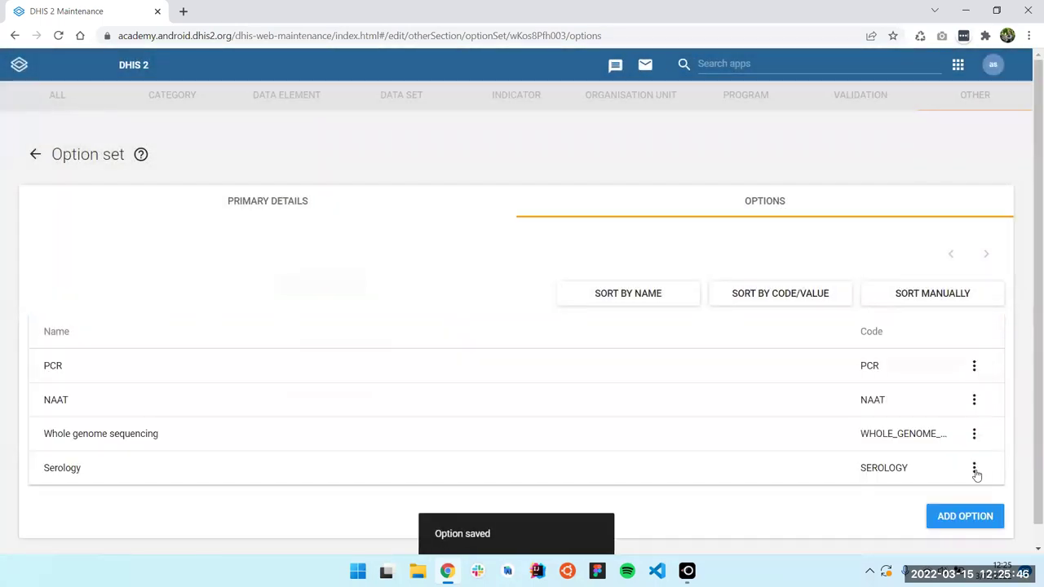
Open the Serology option for editing and choose its color, trying #0092FF and #FF7200 along the way.
left_click(974, 469)
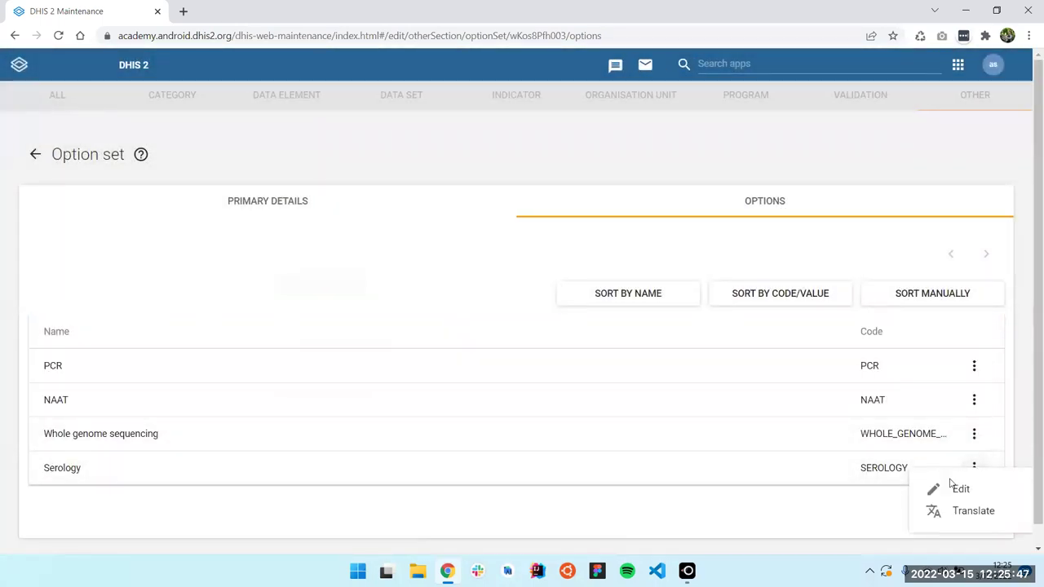
left_click(930, 486)
left_click(336, 336)
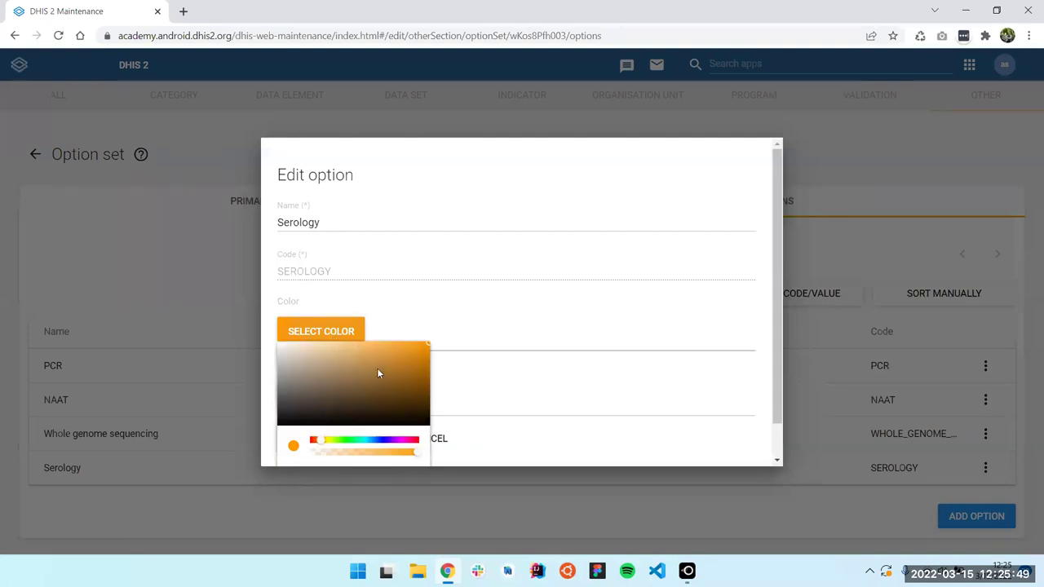
left_click(379, 441)
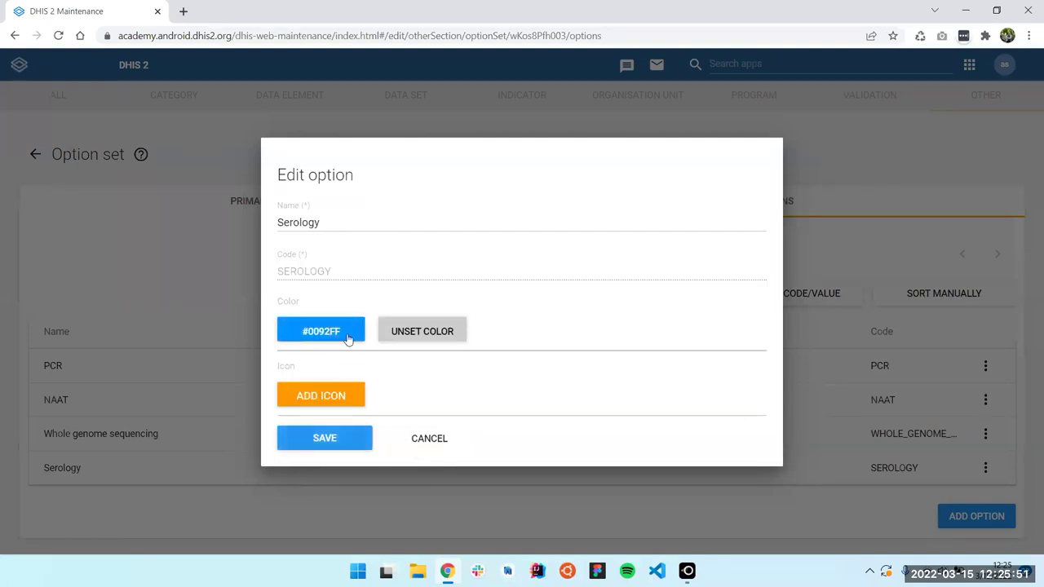
left_click(350, 341)
left_click(318, 442)
left_click(339, 343)
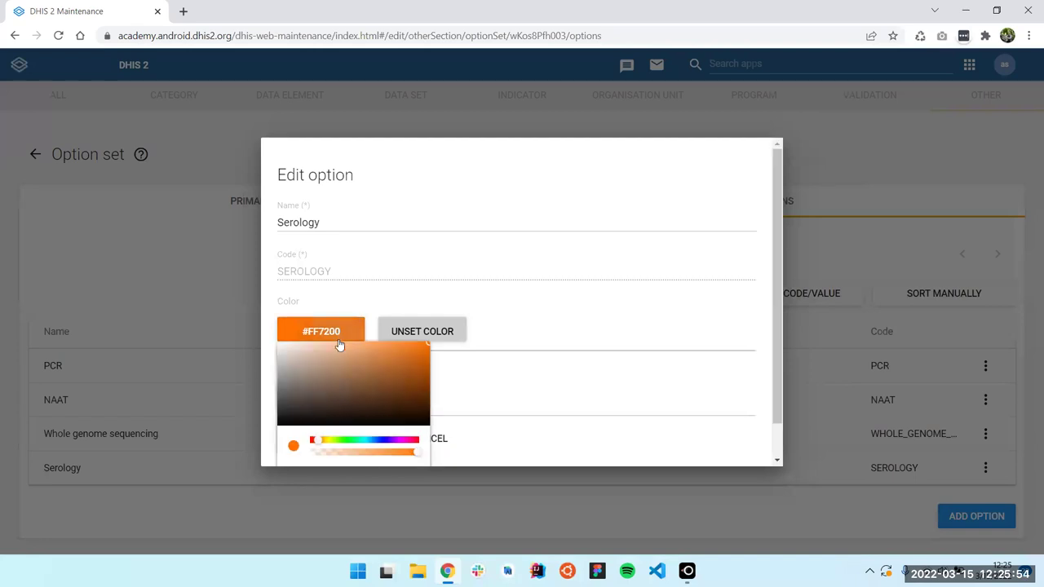
left_click(331, 442)
Assign the solid black dollar coins icon to the Serology option and save it.
left_click(331, 403)
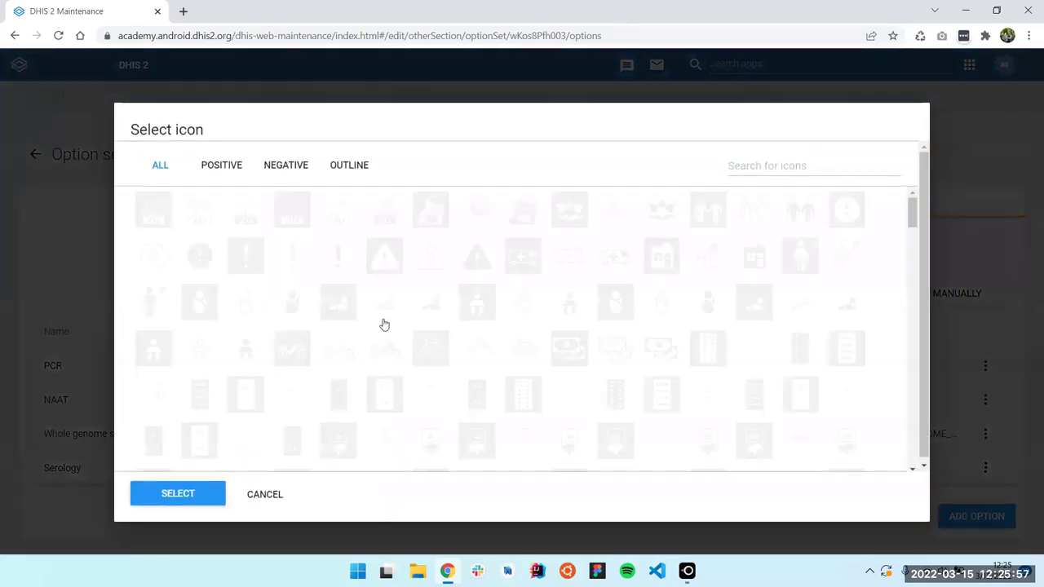
scroll(503, 399, "down", 2)
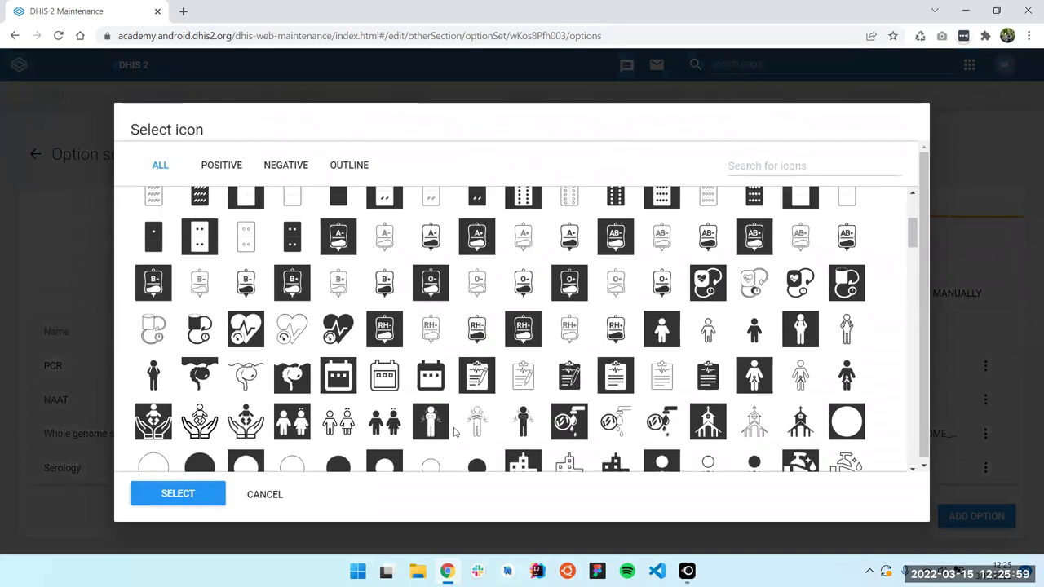
scroll(482, 435, "down", 1)
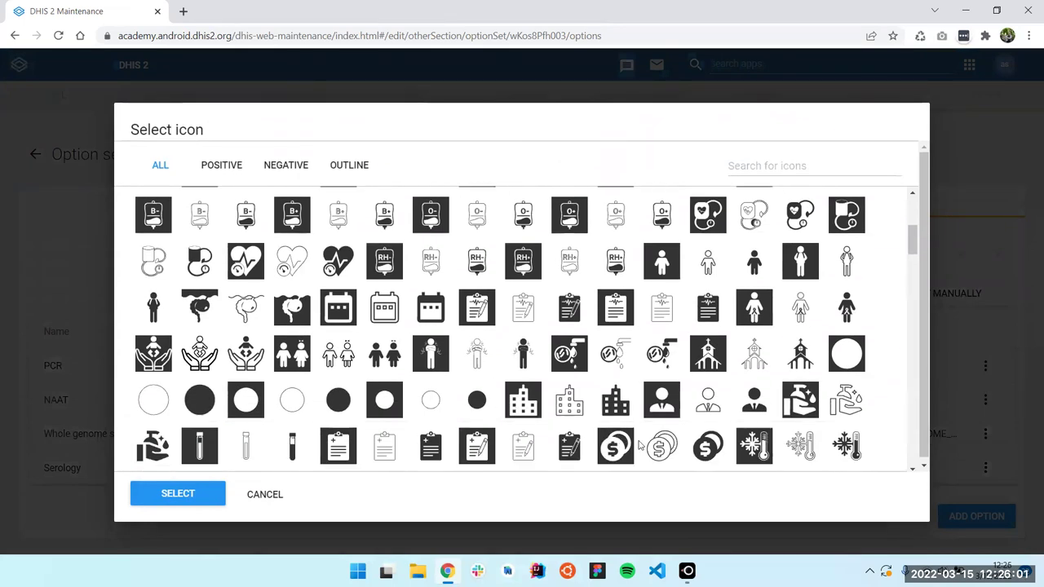
left_click(705, 453)
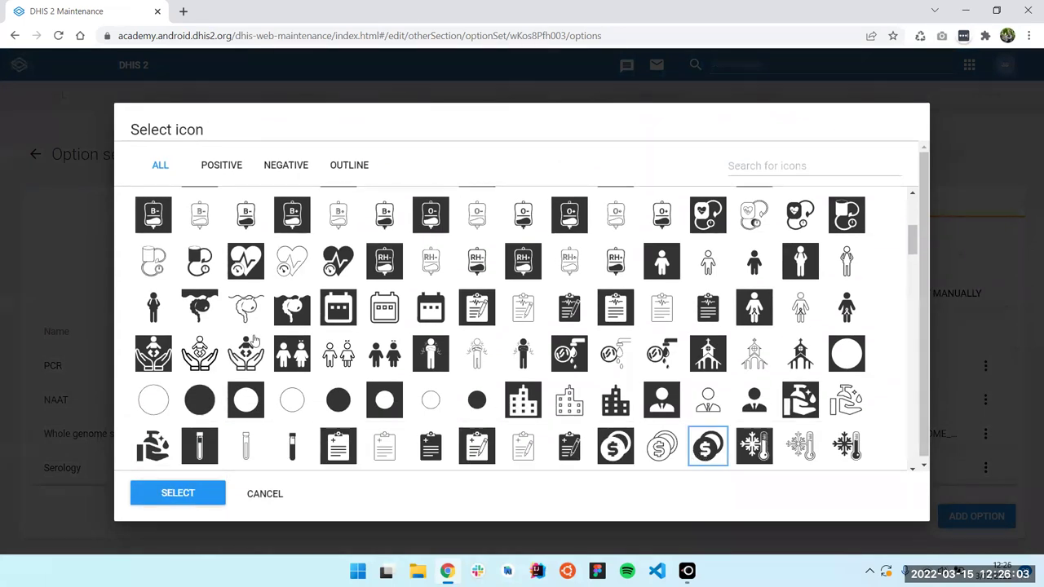
left_click(171, 494)
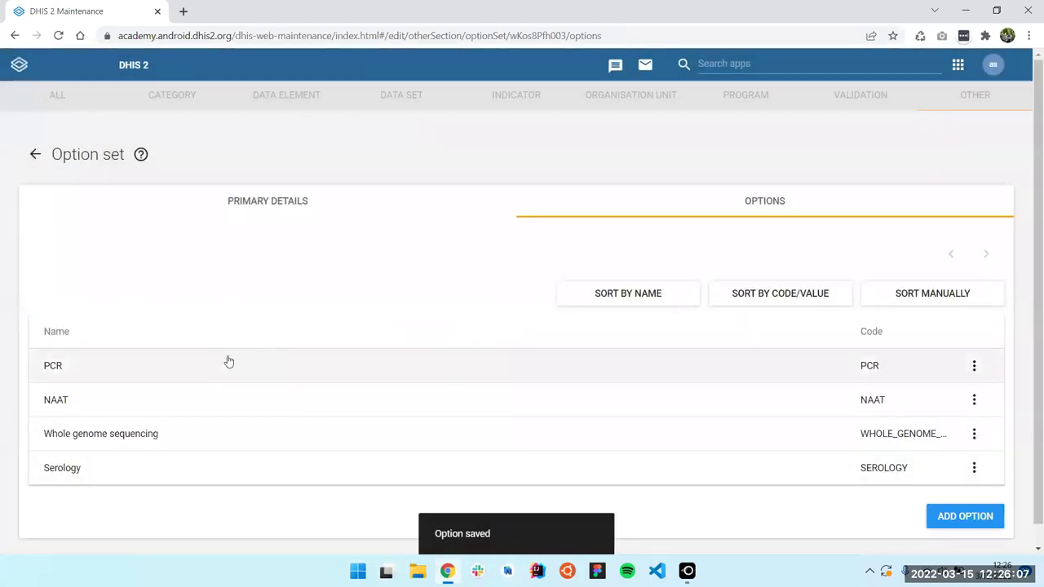
Leave the option set, search the data elements for "test" and open ST003-Spx Type of Test.
left_click(37, 156)
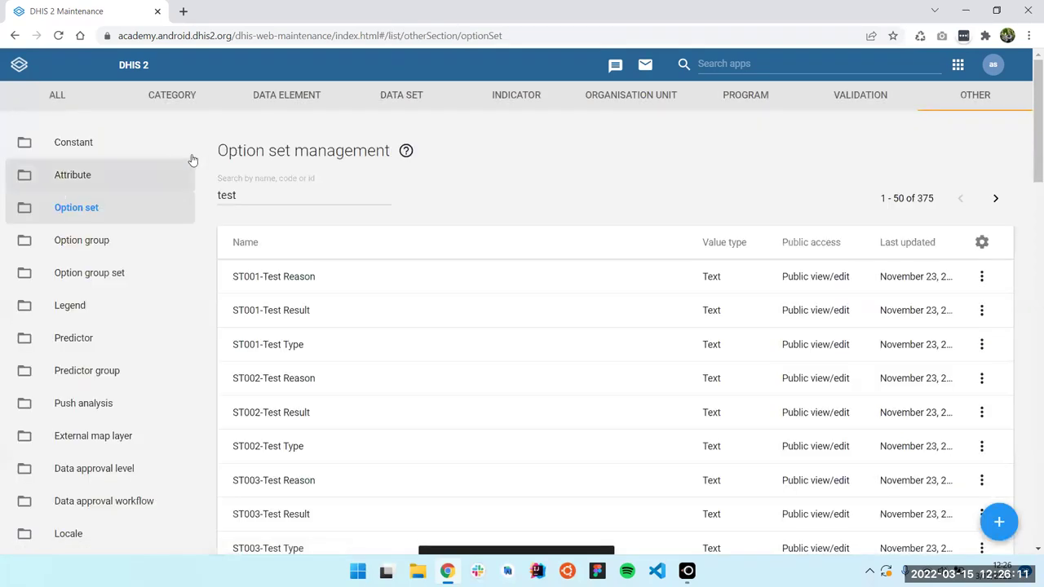
left_click(307, 96)
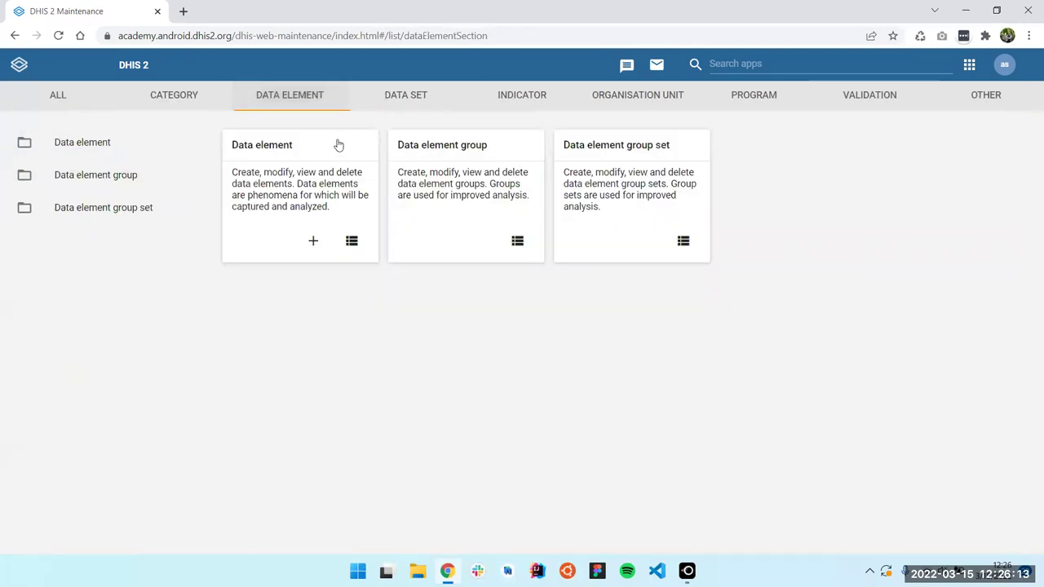
left_click(337, 146)
left_click(292, 204)
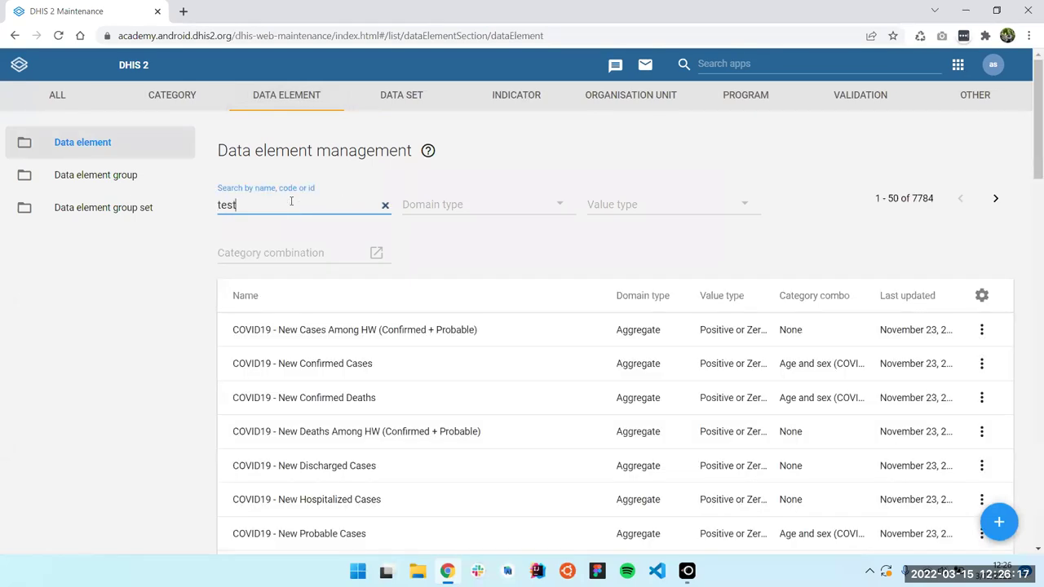
scroll(372, 378, "down", 5)
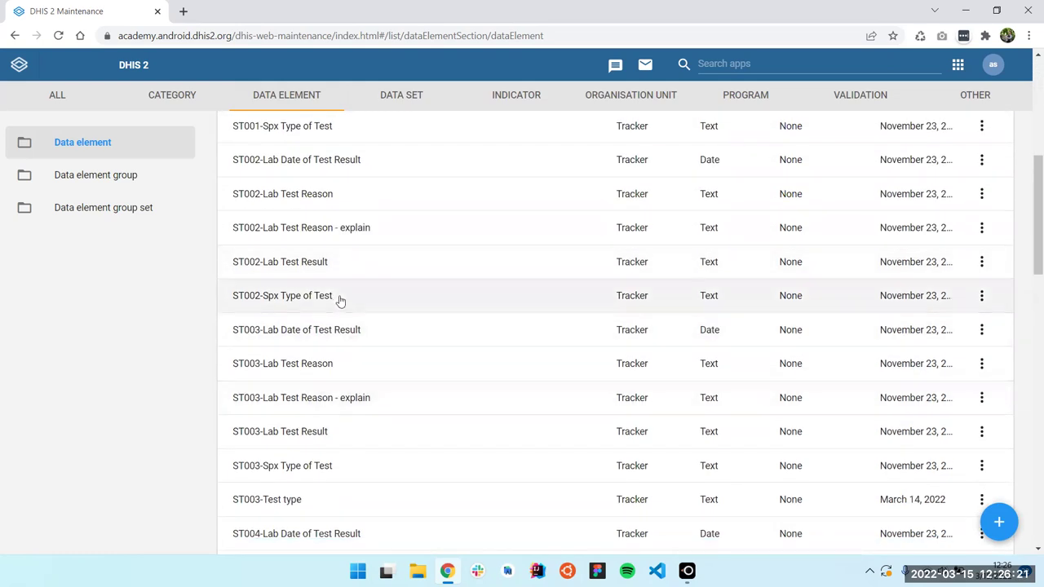
scroll(366, 411, "down", 1)
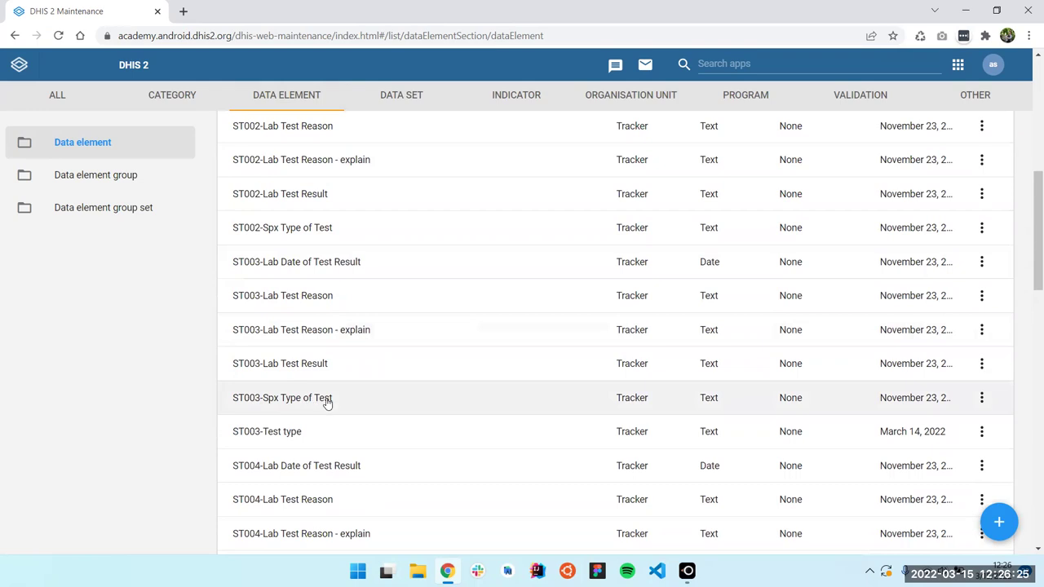
left_click(363, 392)
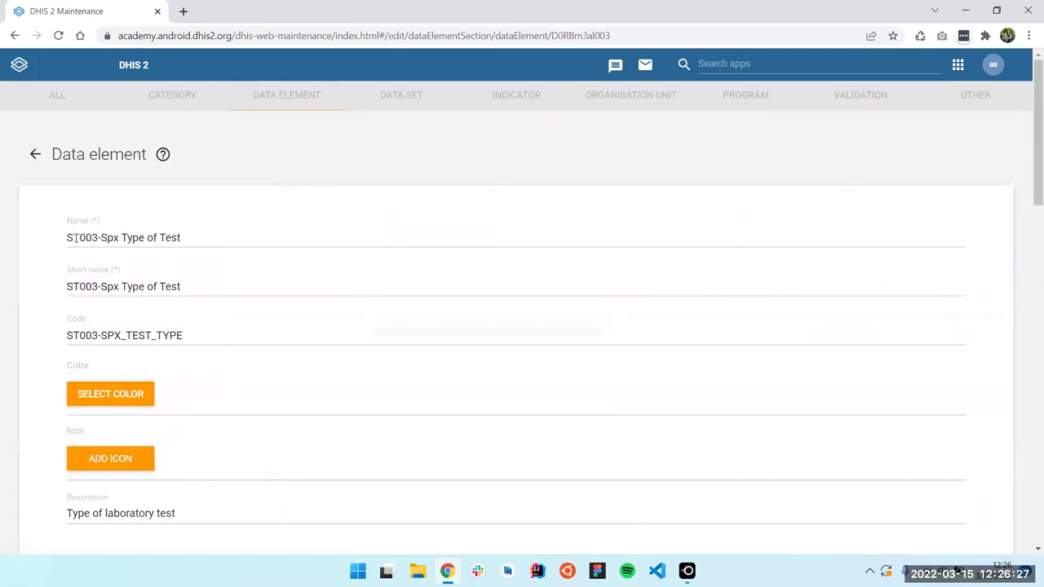
Highlight the "Spx Type of Test" part of the data element's name to point it out.
double_click(193, 236)
left_click(193, 237)
left_click_drag(200, 237, 165, 237)
left_click_drag(99, 236, 102, 237)
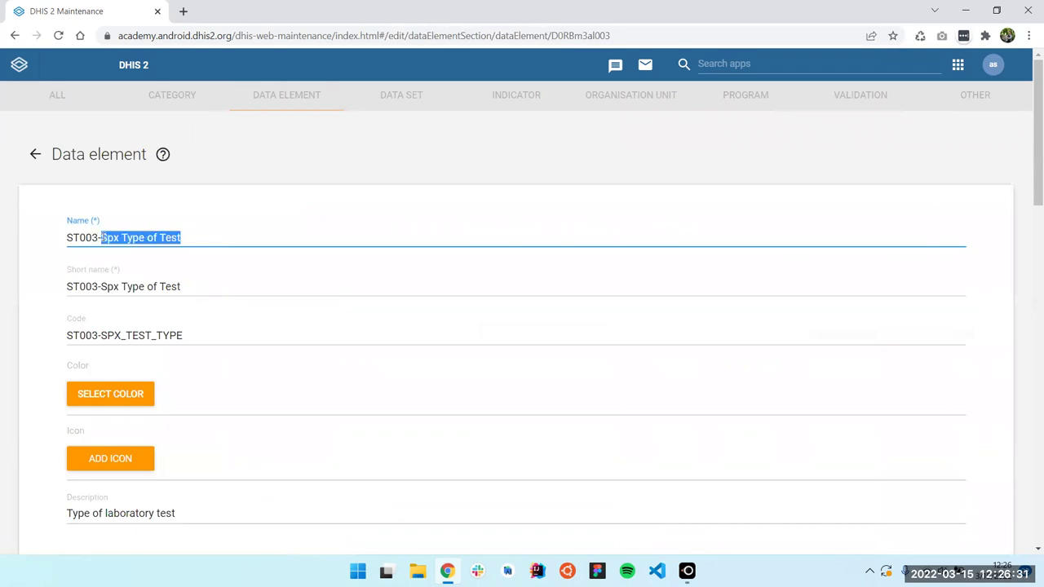
left_click(506, 354)
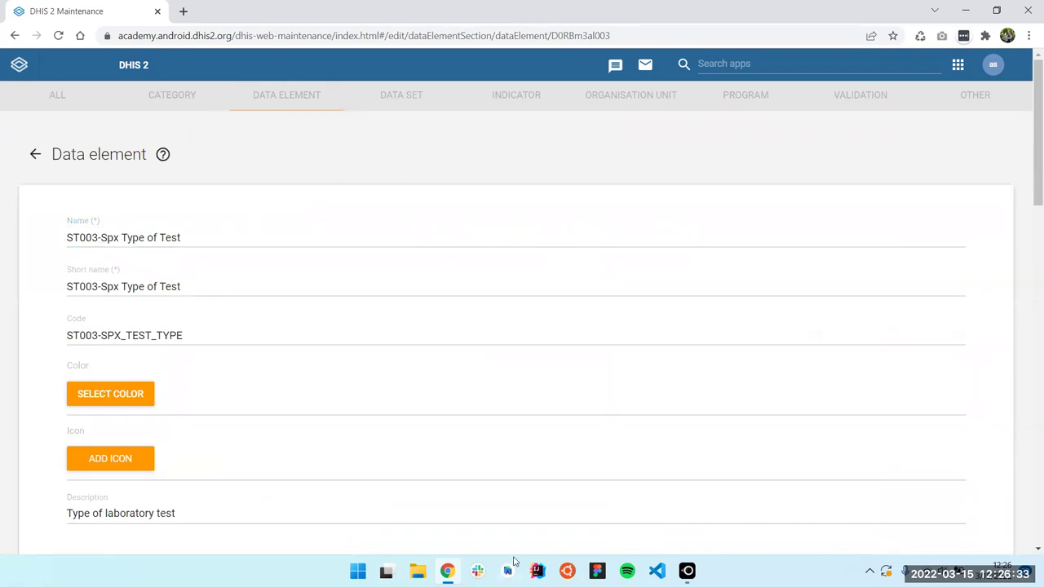
key("alt+Tab")
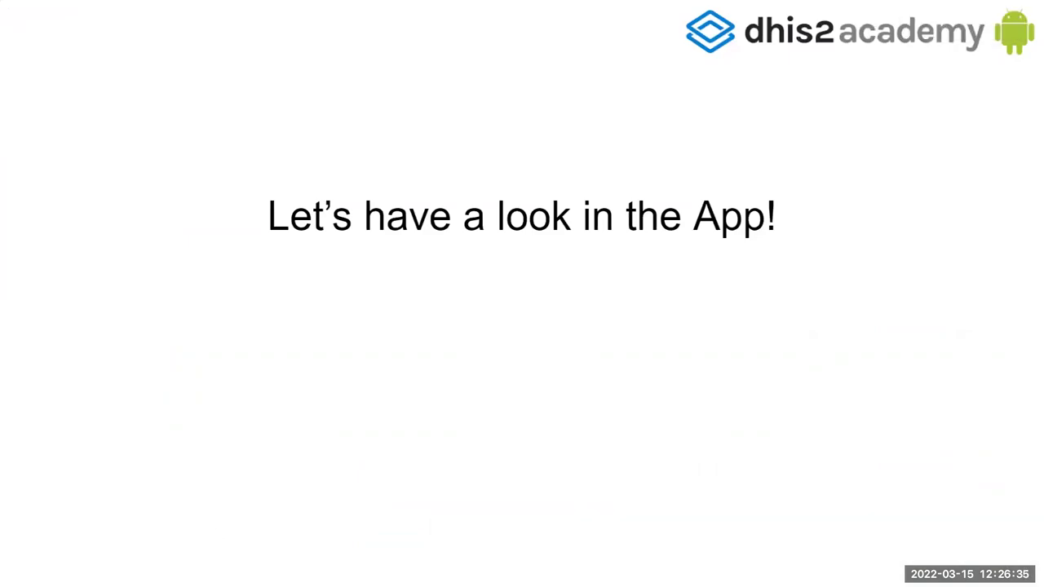
key("alt+Tab")
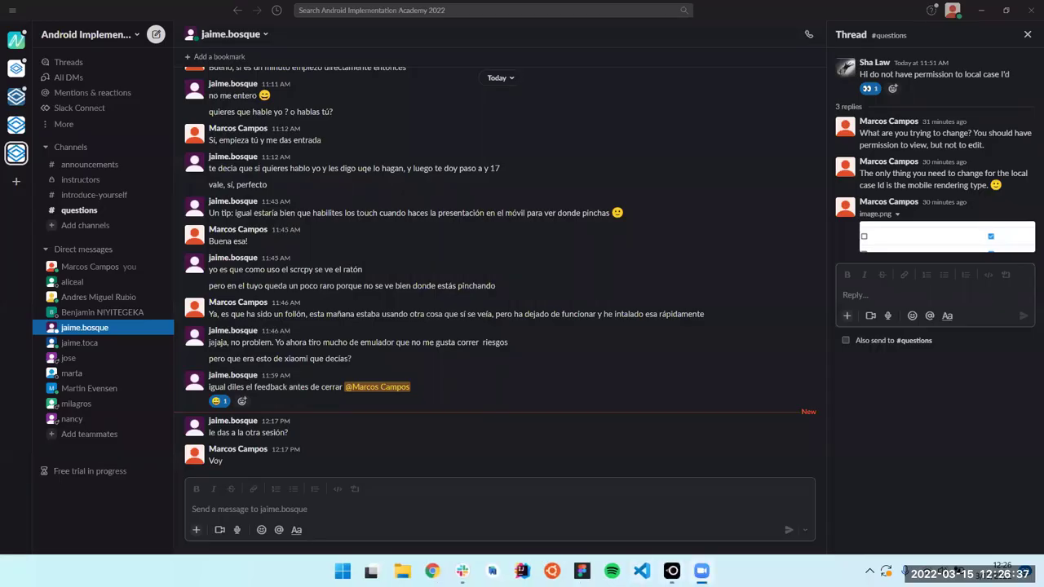
left_click(701, 568)
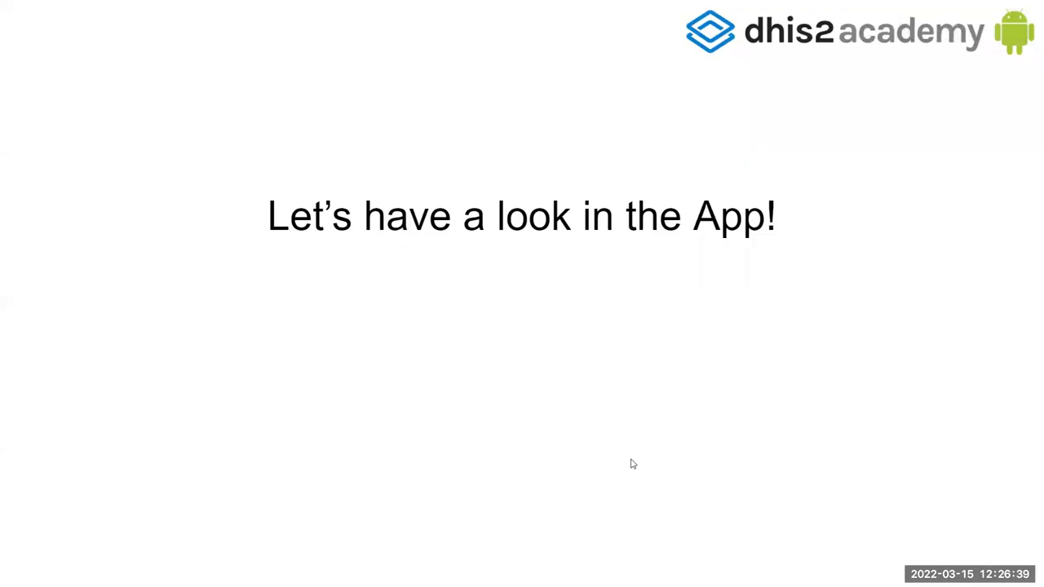
key("alt+Tab")
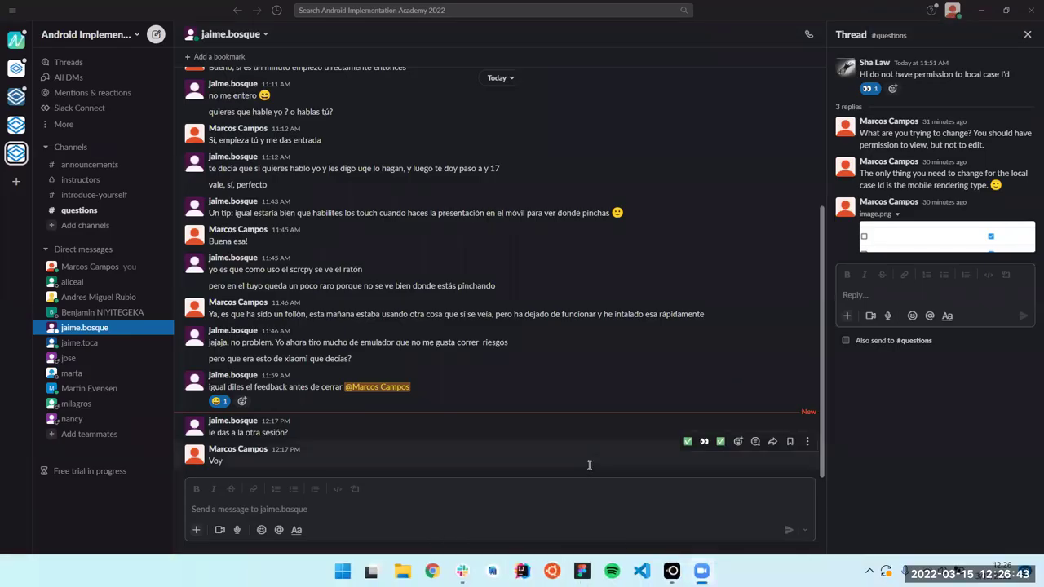
key("alt+Tab")
key("alt+Tab")
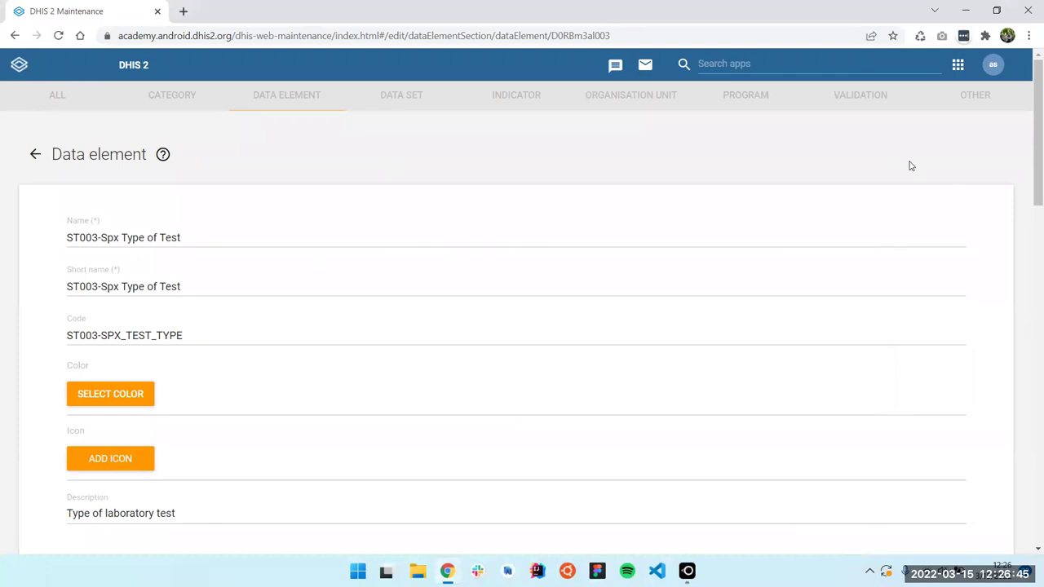
key("alt+Tab")
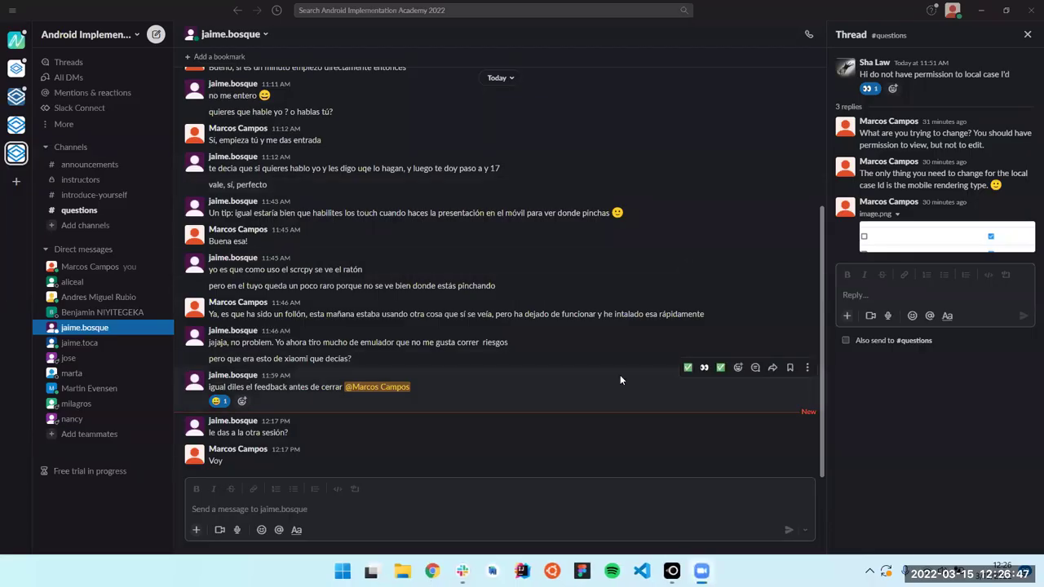
key("alt+Tab")
key("alt+Tab")
Examine which option set is assigned to the ST003-Spx Type of Test data element.
scroll(244, 326, "down", 6)
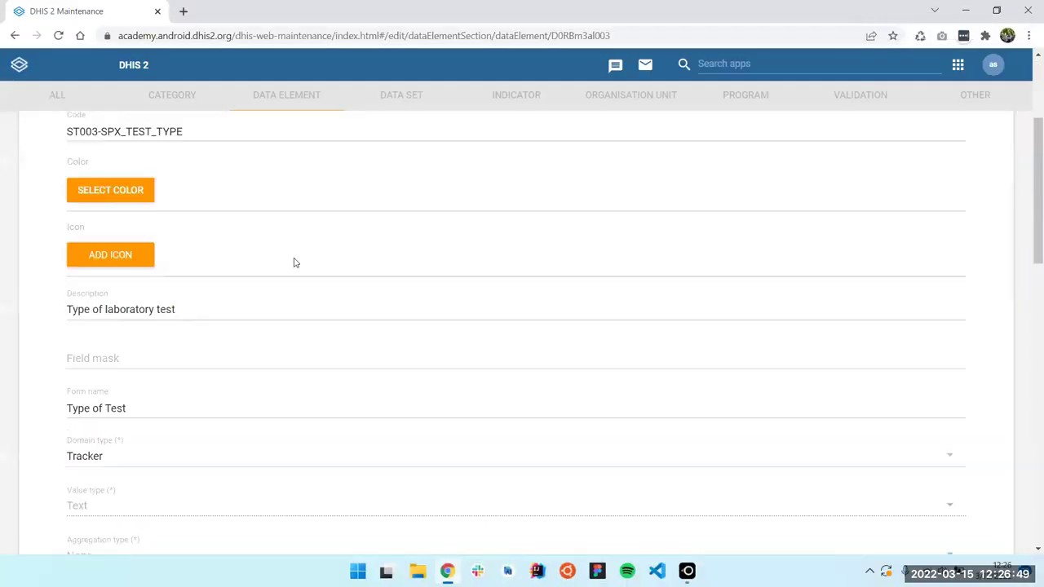
scroll(285, 285, "down", 1)
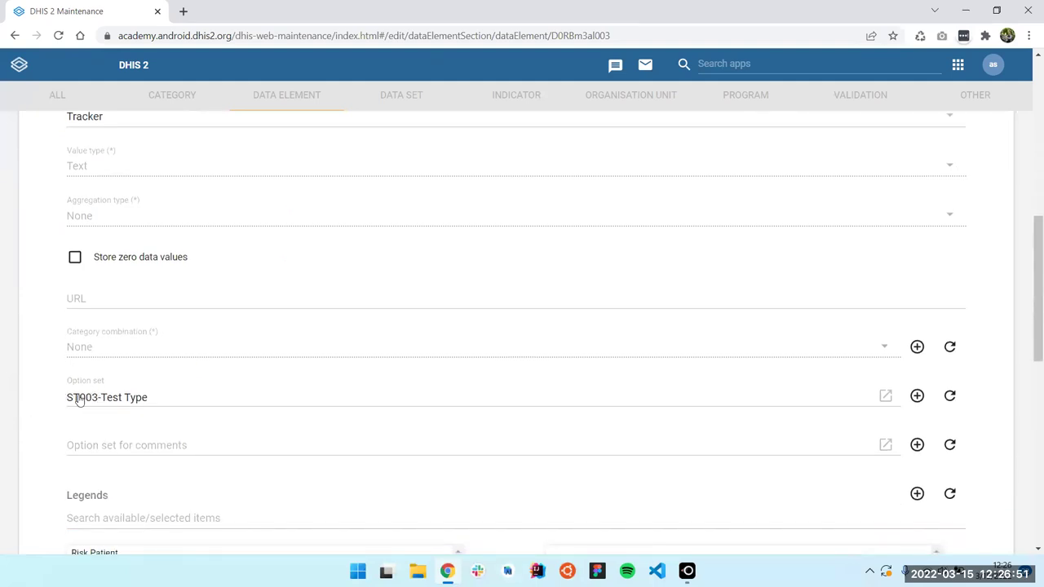
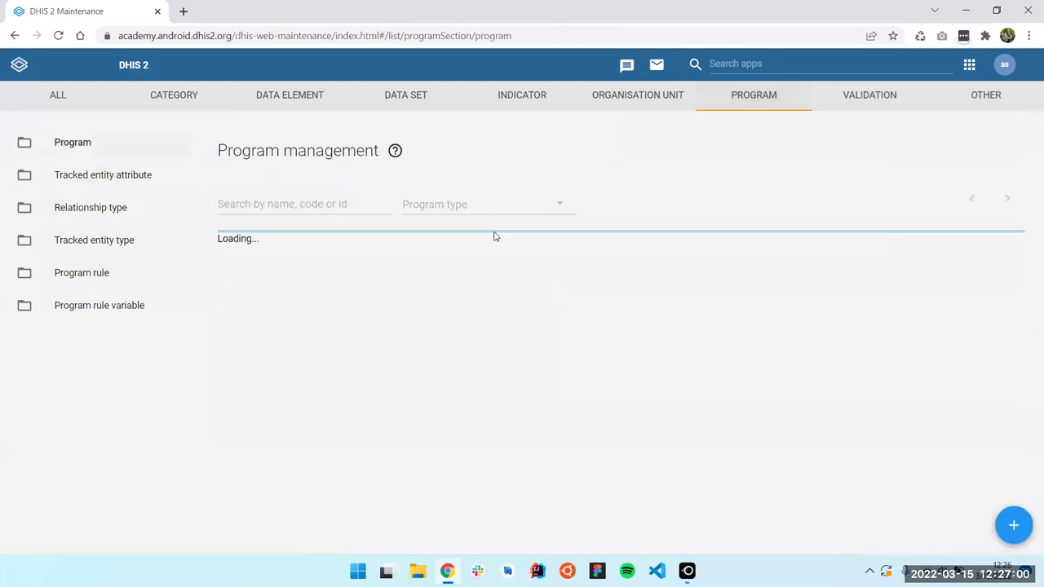
Open the ST003-COVID-19 Case-based Surveillance program's Stage 1 - Clinical examination and diagnosis and go to its data element assignment.
left_click(326, 315)
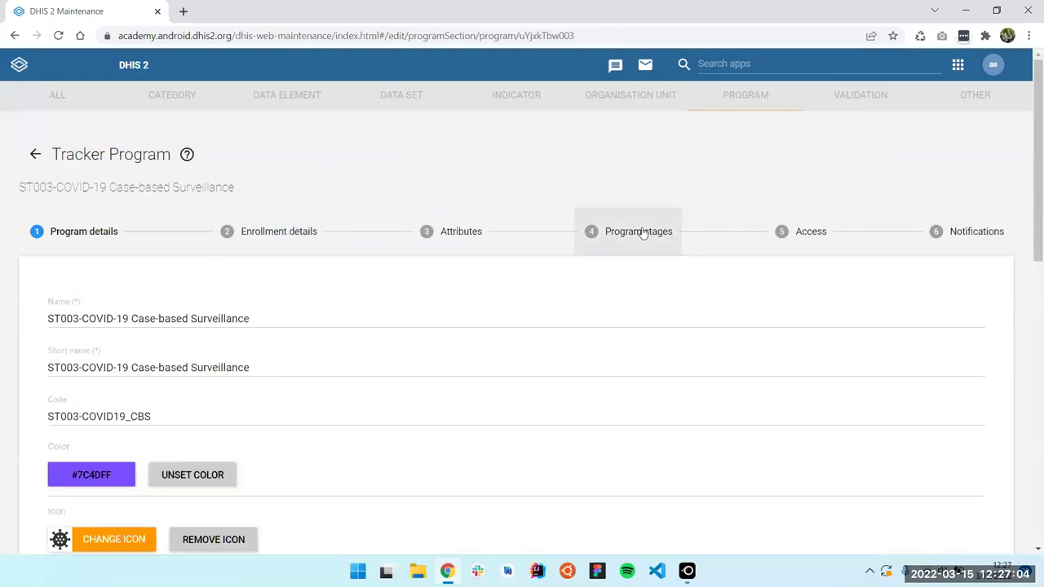
left_click(643, 234)
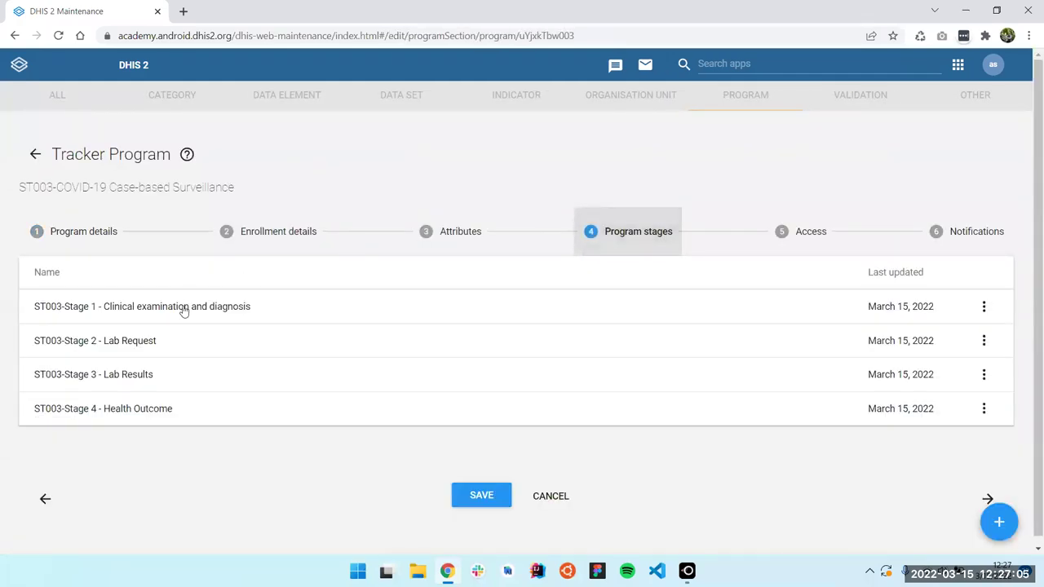
left_click(309, 306)
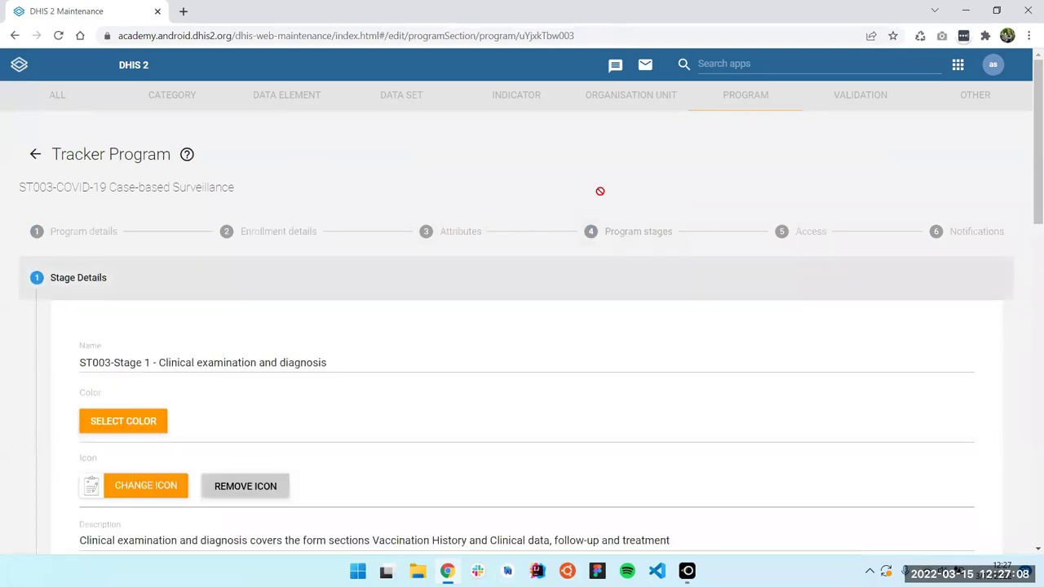
scroll(600, 191, "down", 10)
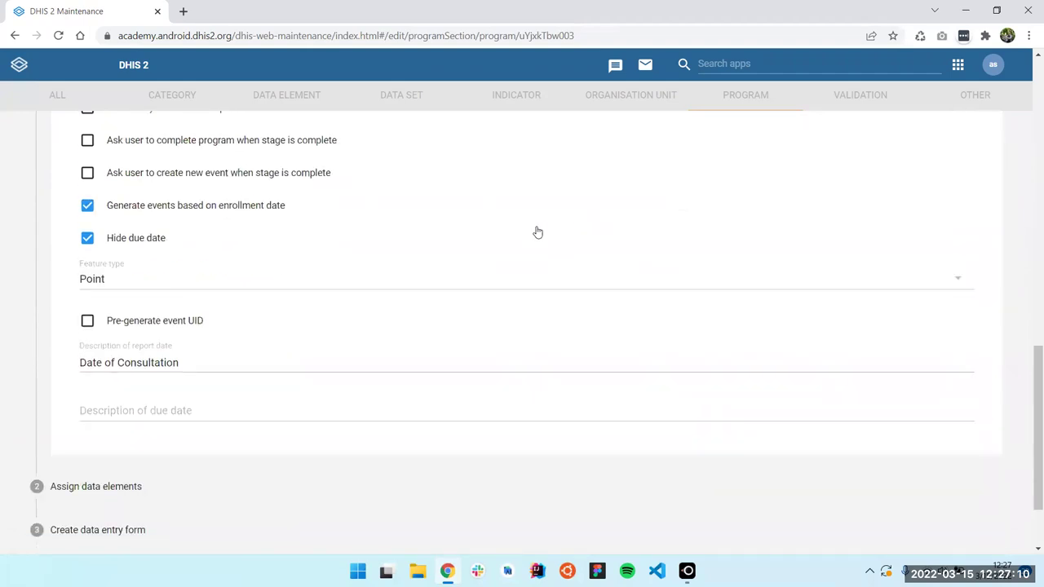
scroll(538, 233, "down", 2)
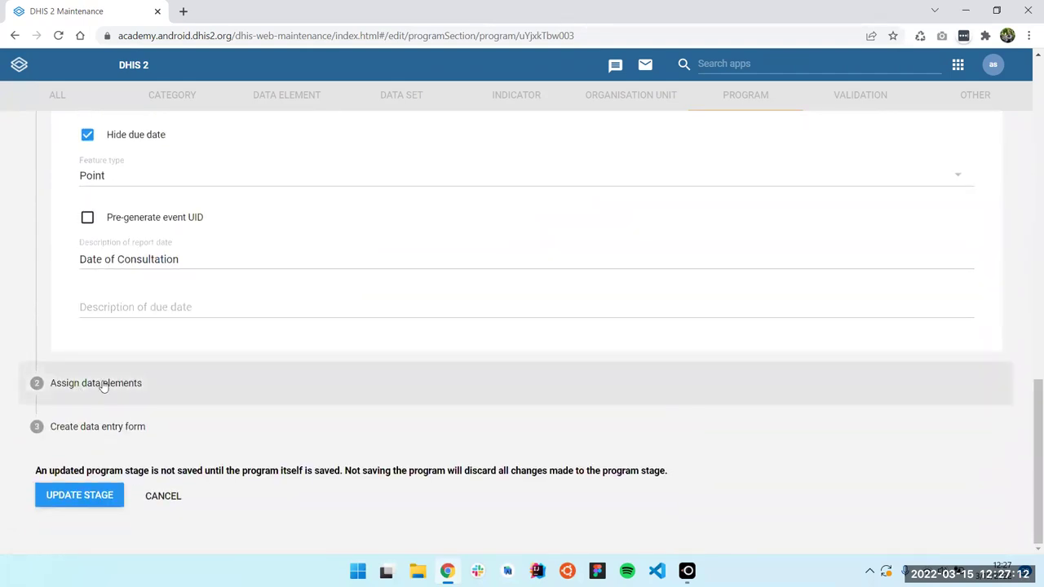
left_click(103, 386)
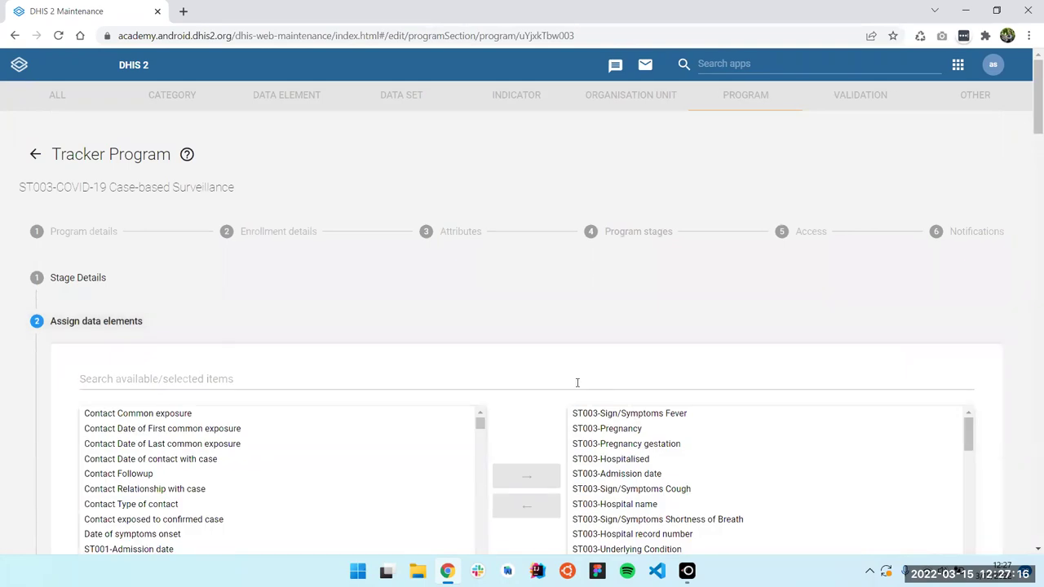
Filter the stage's data elements by "st003-sp" and select ST003-Spx Type of Test among the assigned ones.
left_click(577, 382)
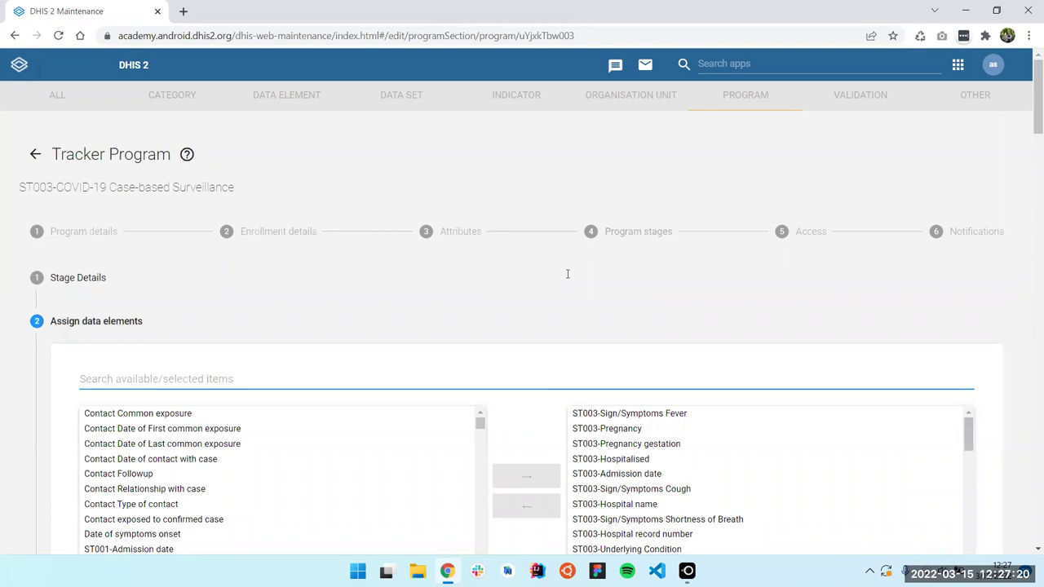
scroll(567, 274, "down", 3)
type("st003")
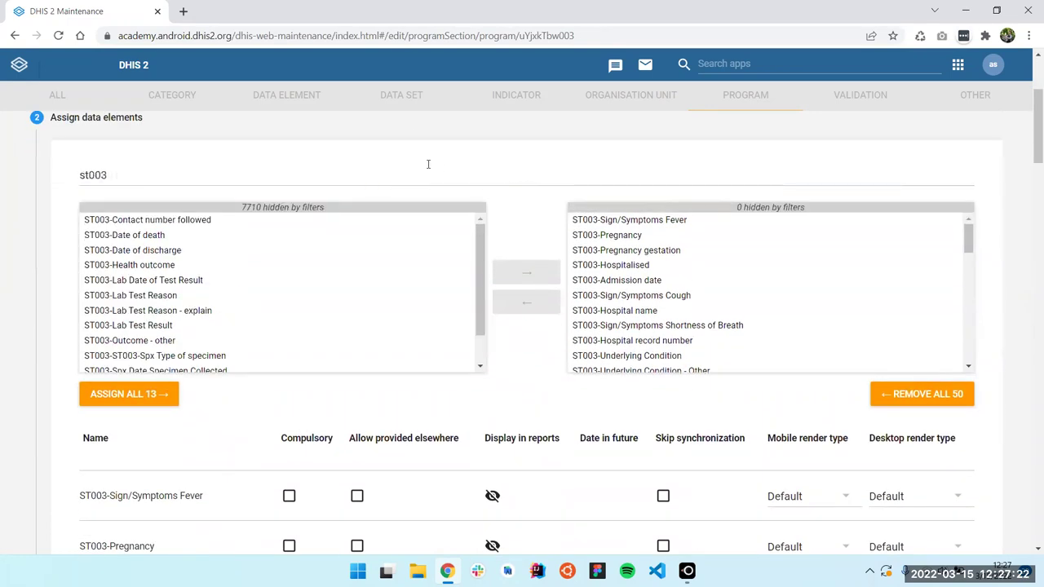
left_click(416, 171)
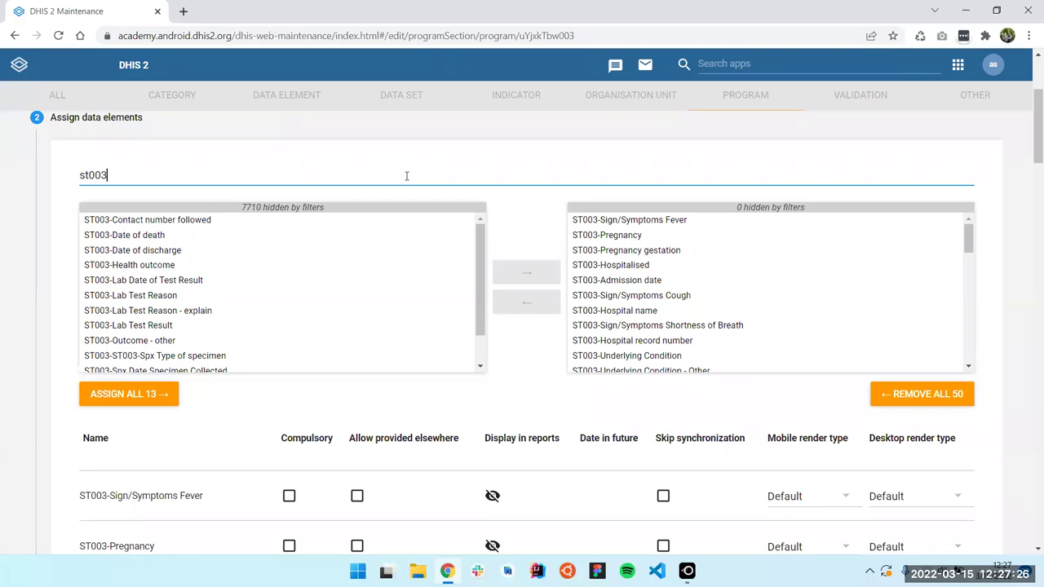
type("-sp")
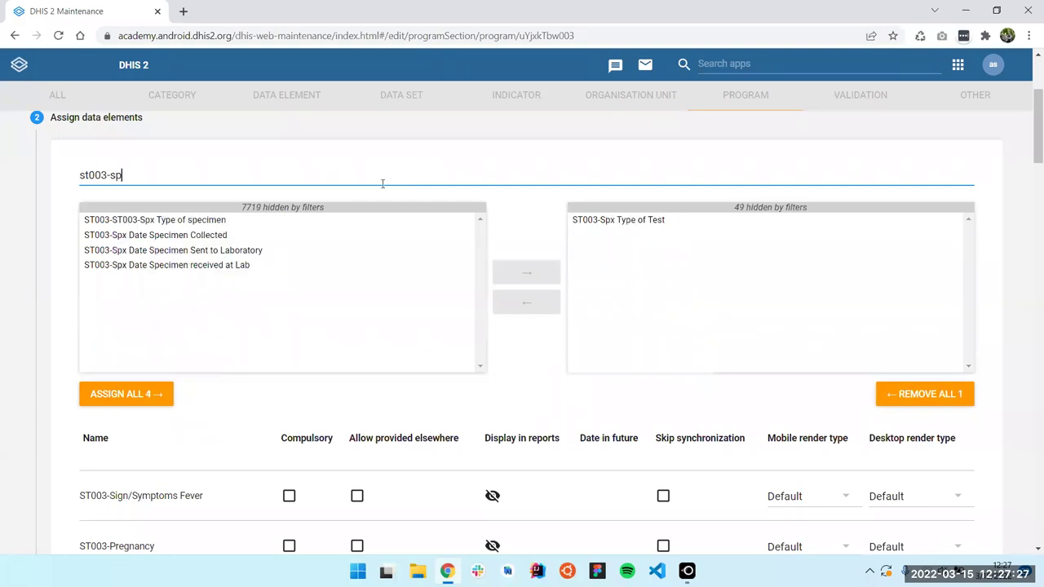
left_click(636, 226)
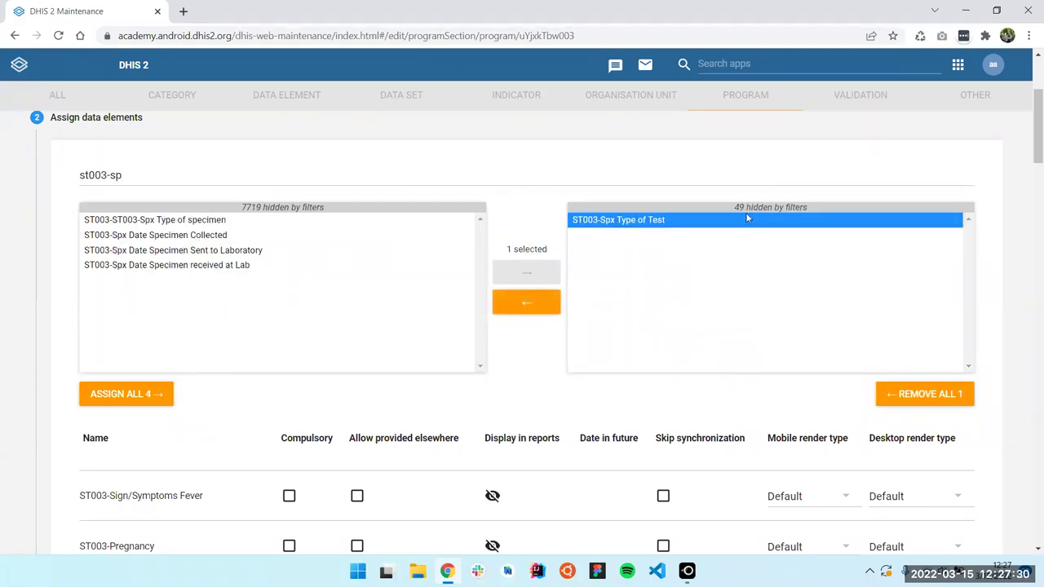
Find ST003-Spx Type of Test in the stage's data element table and go to the section-based data entry form.
scroll(313, 189, "down", 15)
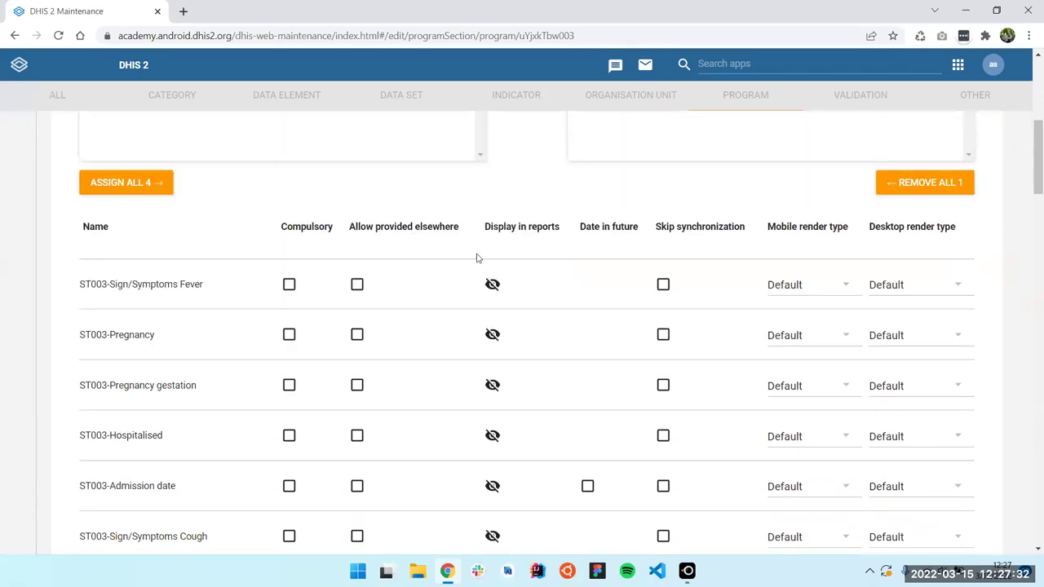
scroll(304, 373, "down", 10)
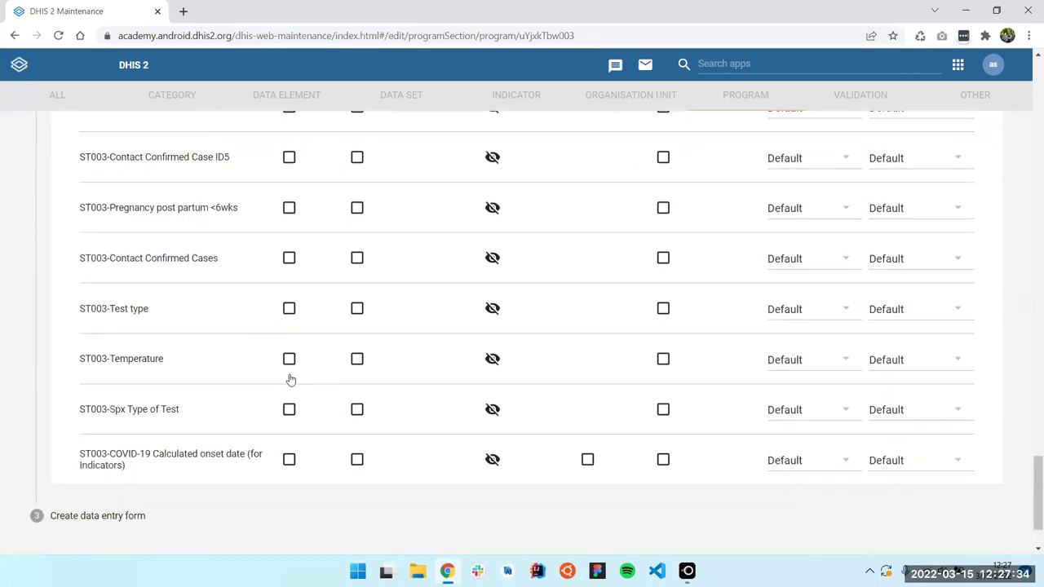
left_click(164, 430)
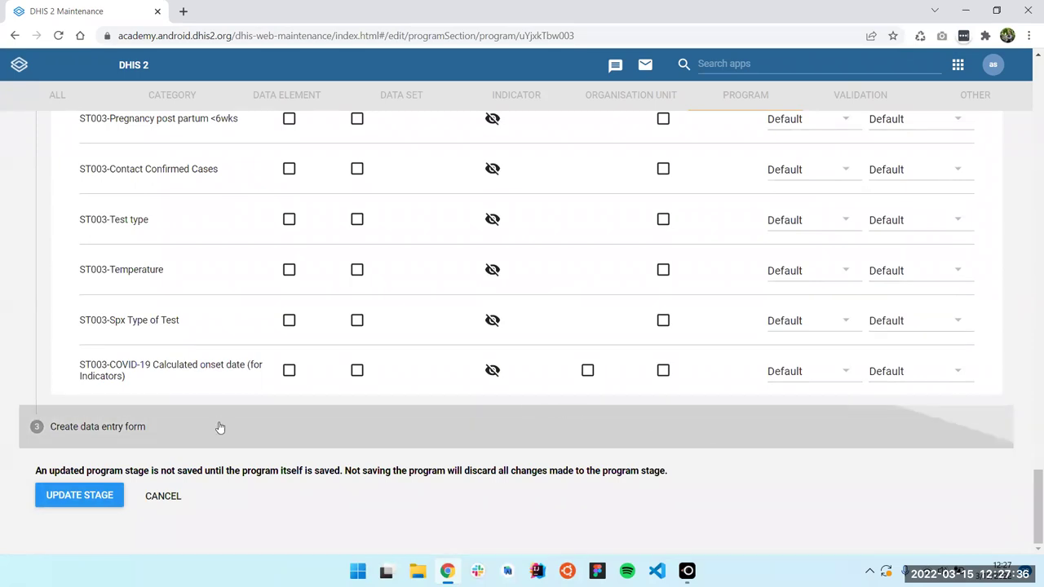
scroll(729, 282, "down", 5)
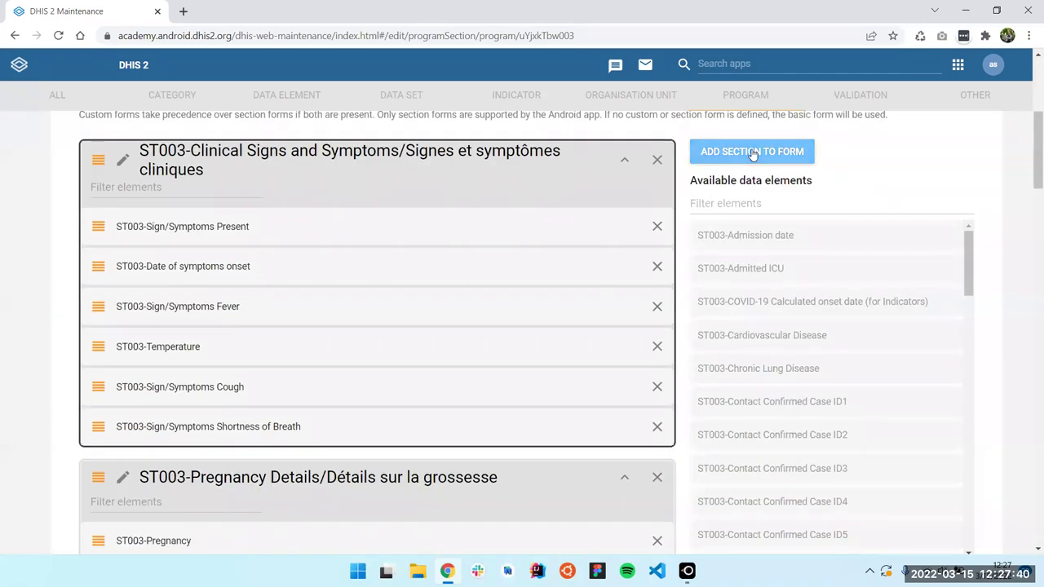
scroll(680, 217, "down", 20)
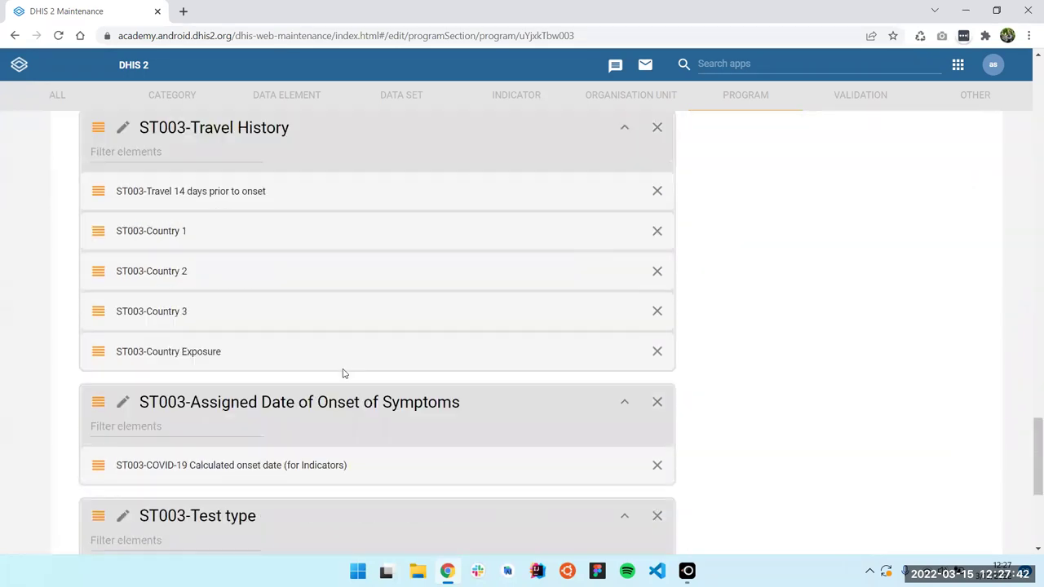
Set the mobile render type of the ST003-Type of test section to Matrix and update the section.
left_click(122, 316)
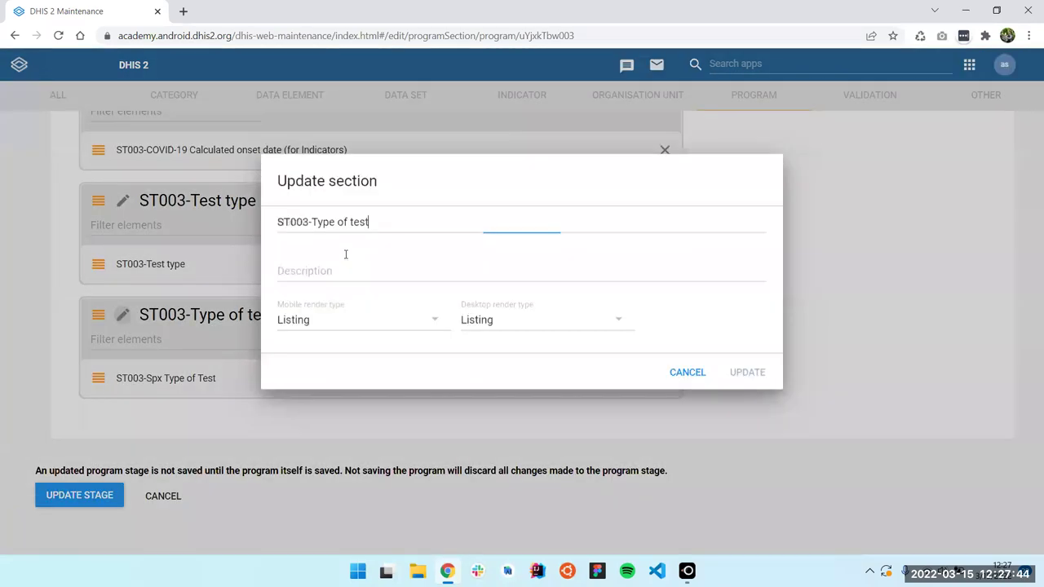
triple_click(313, 253)
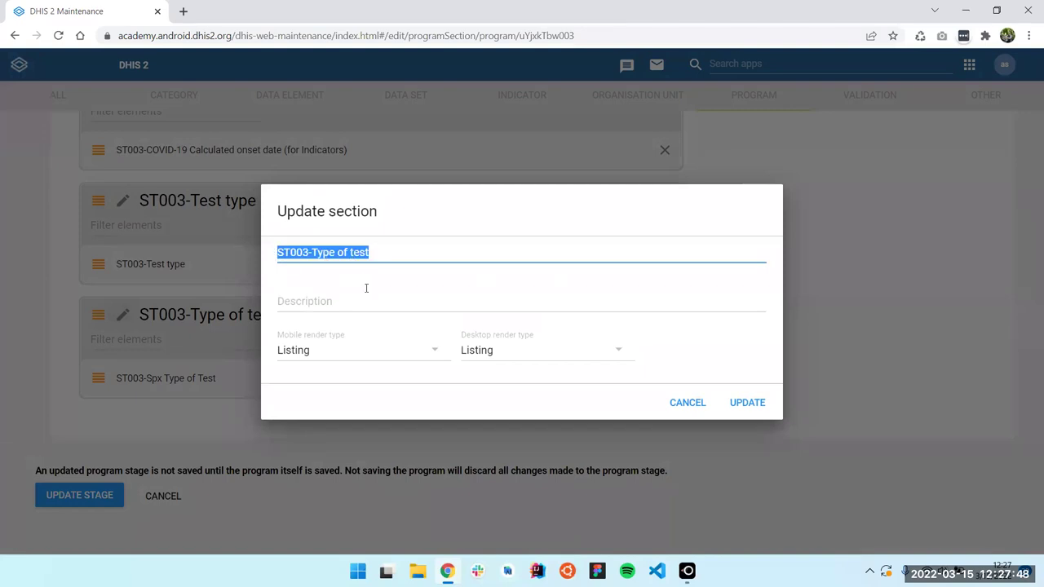
left_click(339, 359)
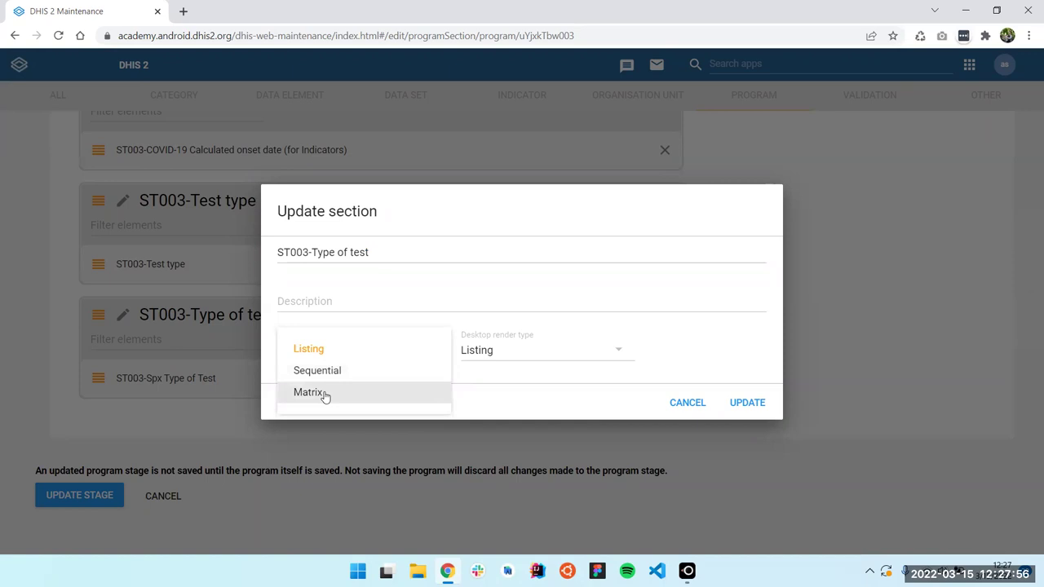
left_click(333, 352)
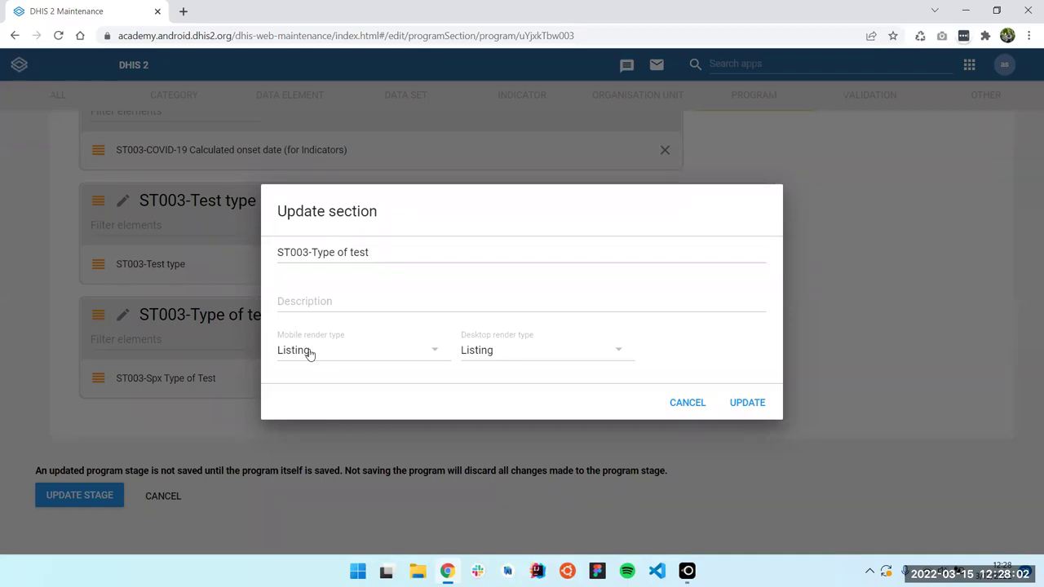
left_click(310, 352)
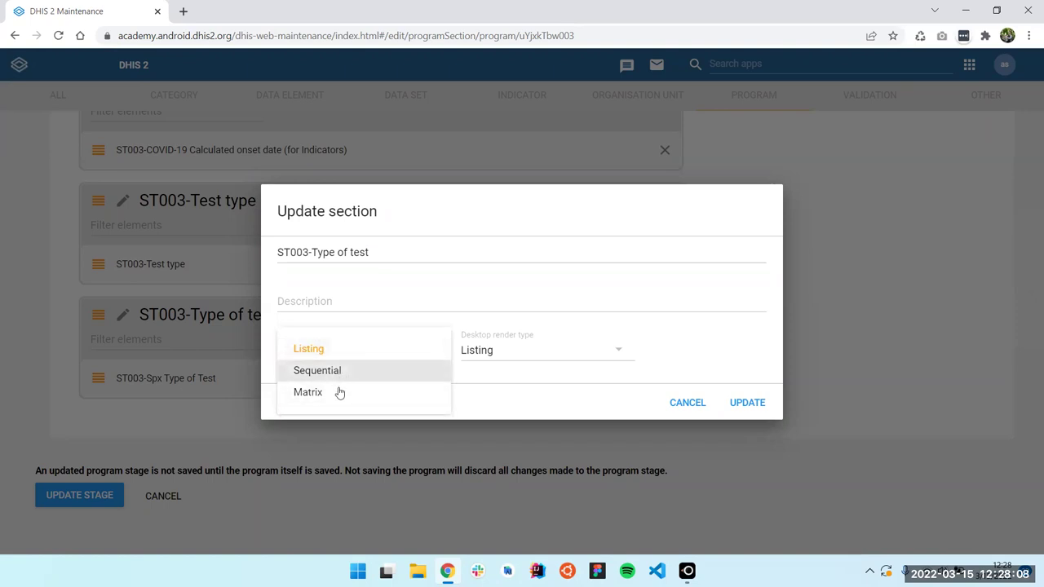
left_click(343, 379)
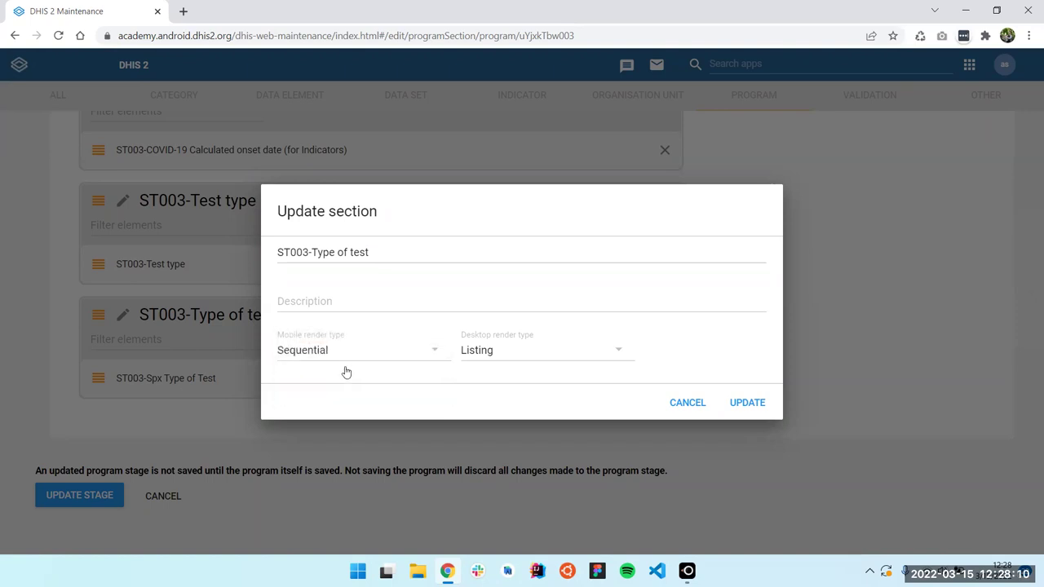
left_click(332, 384)
left_click(329, 394)
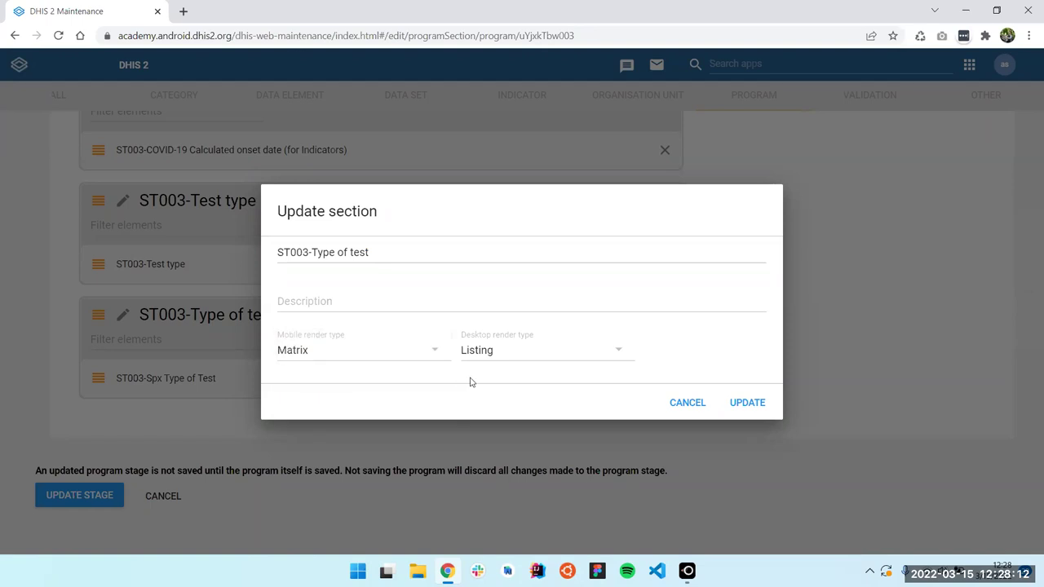
left_click(757, 403)
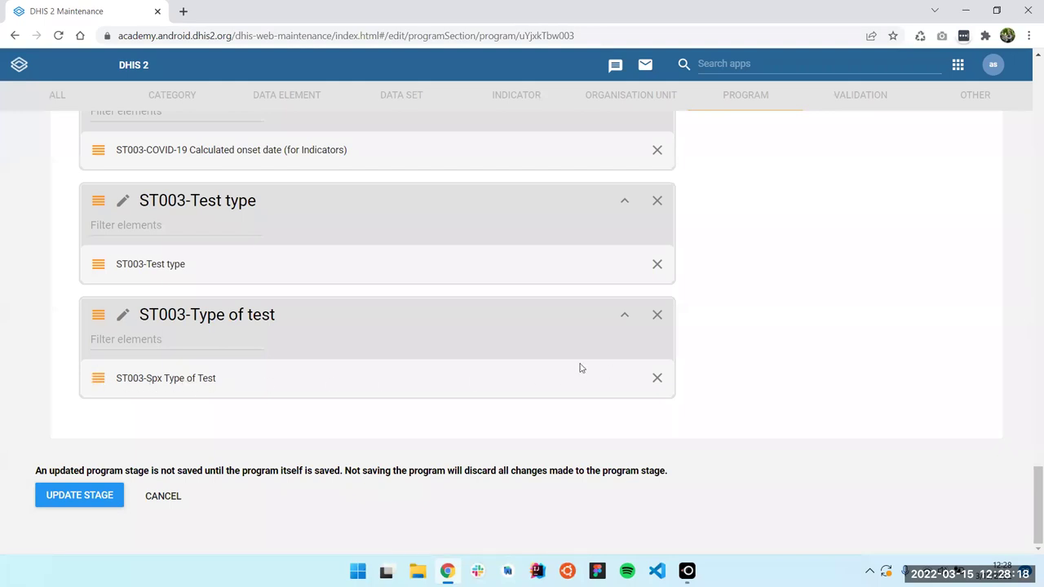
Update the Clinical examination and diagnosis stage and save the ST003-COVID-19 Case-based Surveillance program.
scroll(767, 347, "up", 15)
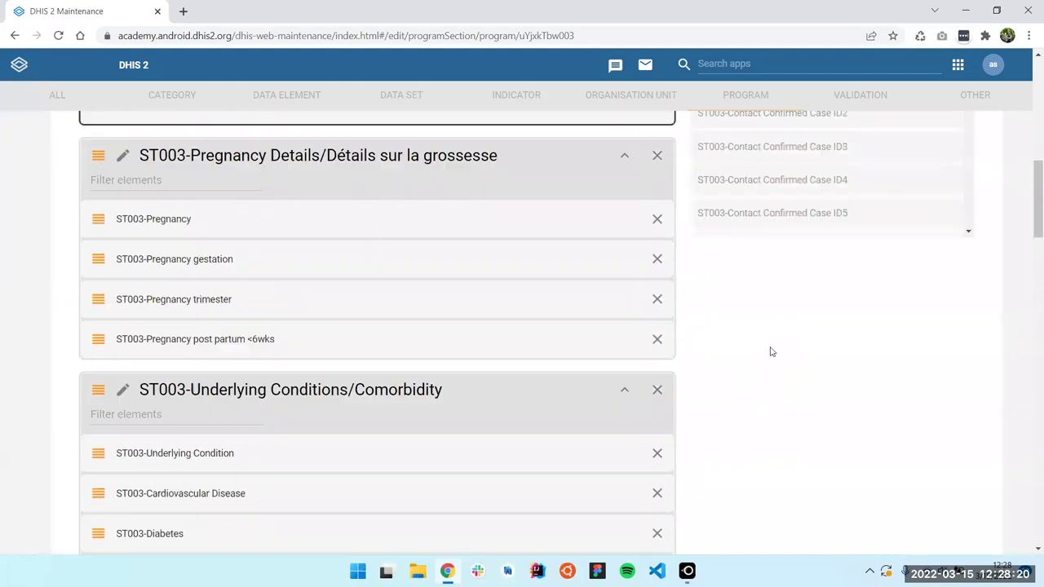
scroll(774, 386, "up", 5)
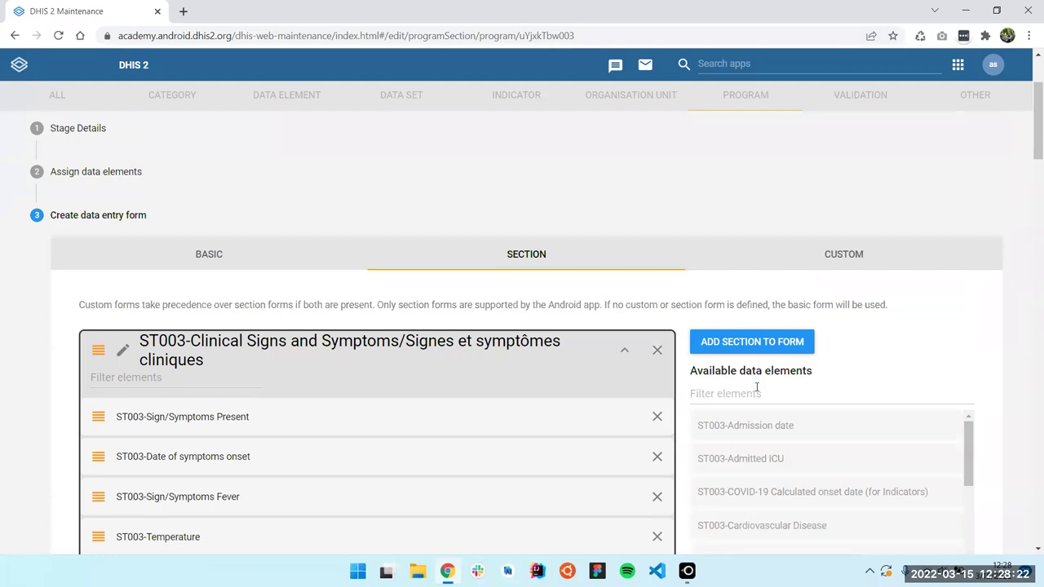
scroll(756, 388, "down", 20)
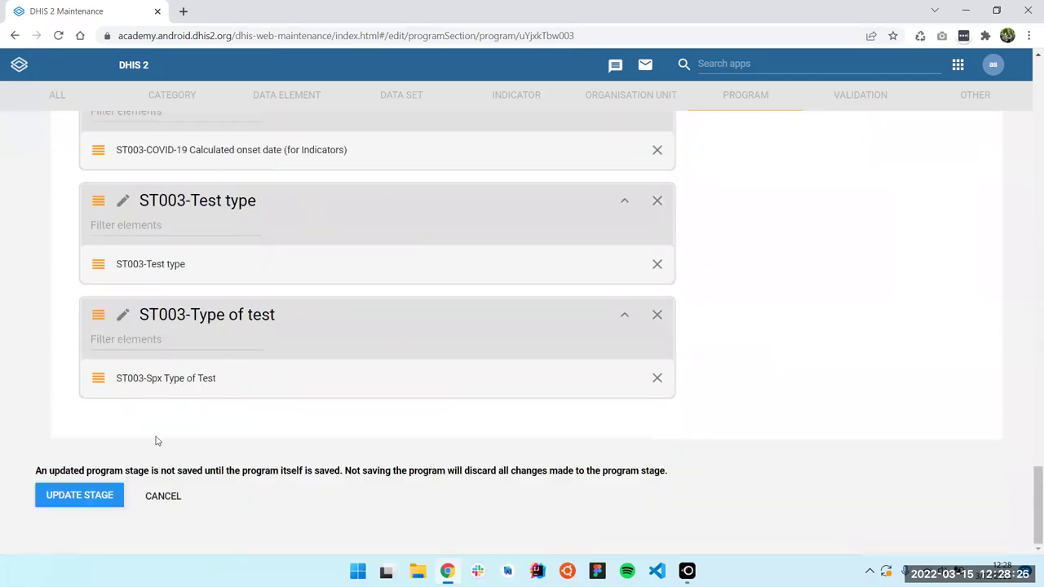
left_click(85, 500)
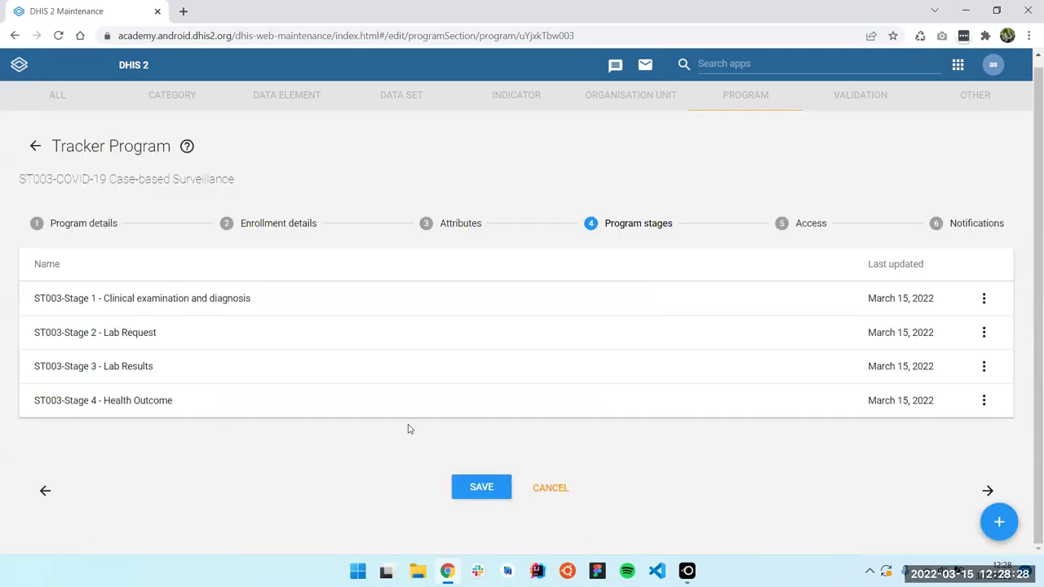
left_click(493, 486)
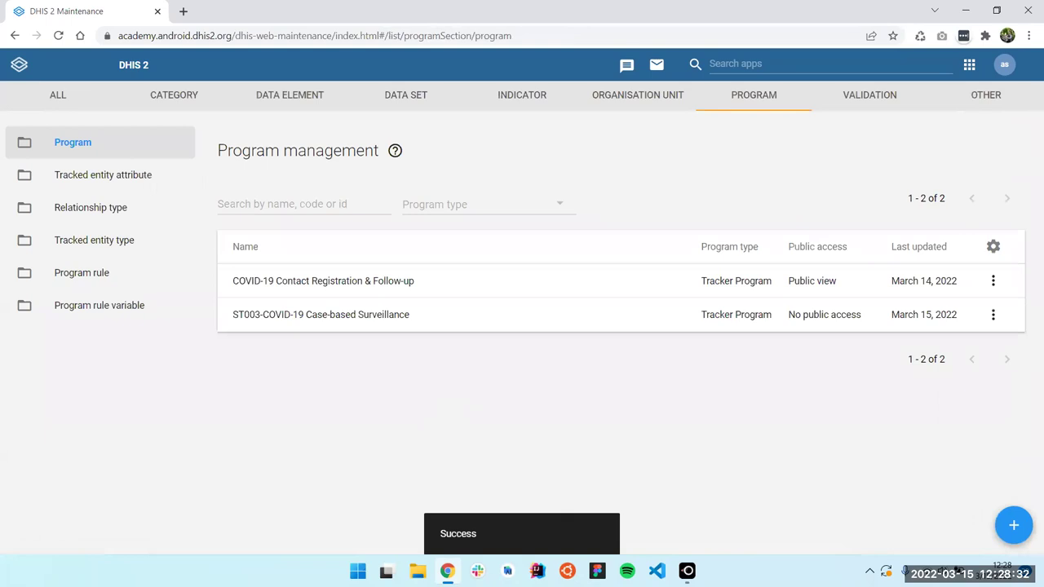
Switch to the mirrored Android app in LetsView and leave the ST003-Stage 1 event to return to the home screen.
mouse_move(689, 550)
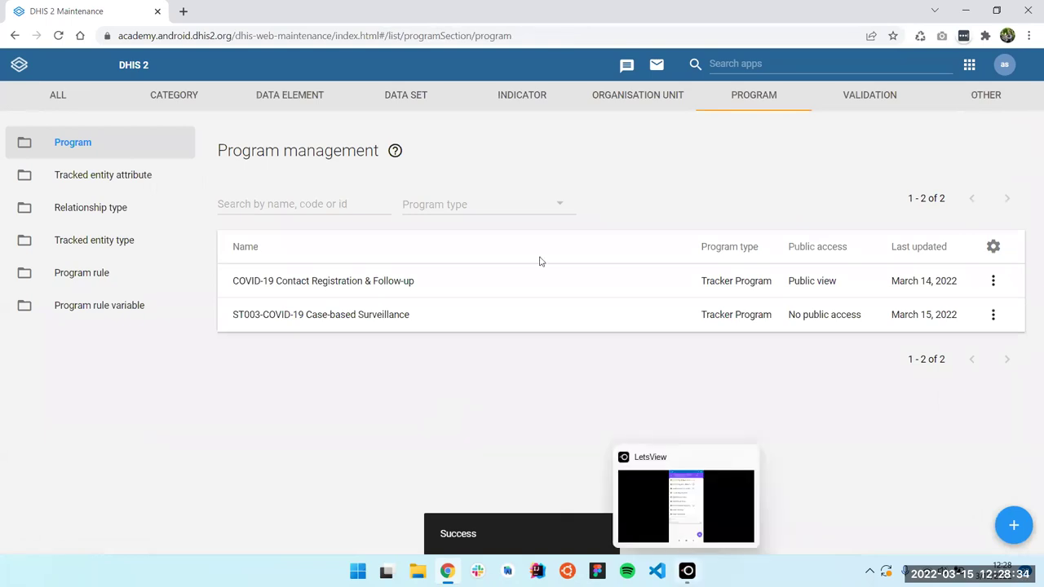
key("alt+Tab")
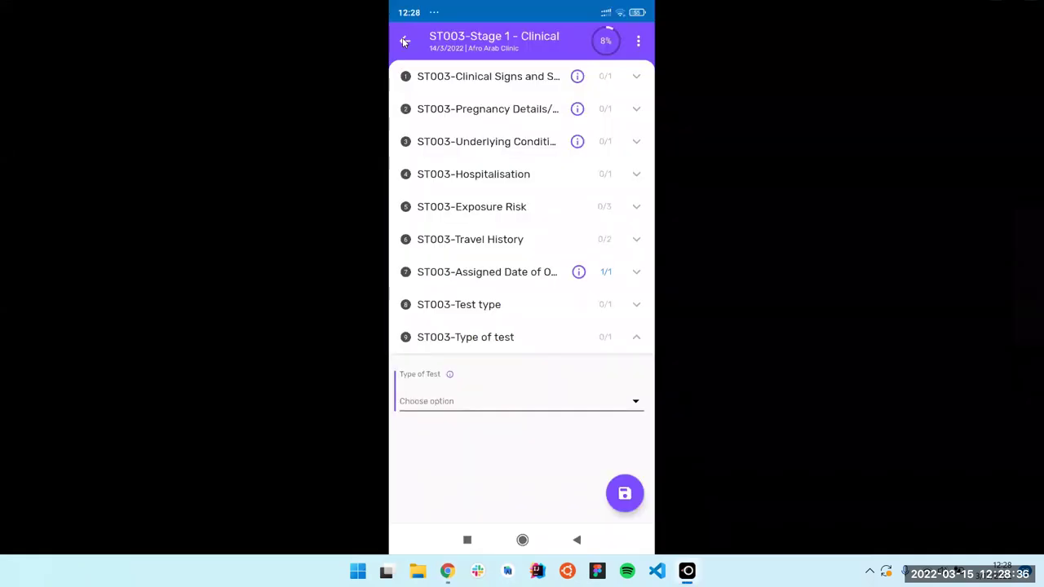
left_click(404, 41)
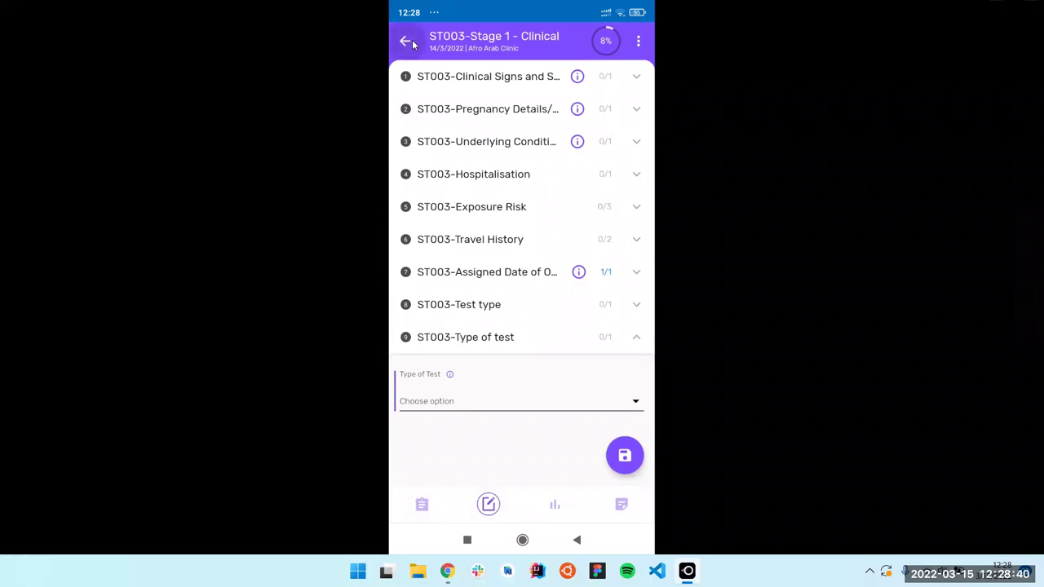
left_click(410, 43)
left_click(405, 43)
left_click(410, 43)
Open the DHIS2 Android app's settings, synchronise the configuration now, and dismiss the notifications covering the settings.
left_click(408, 44)
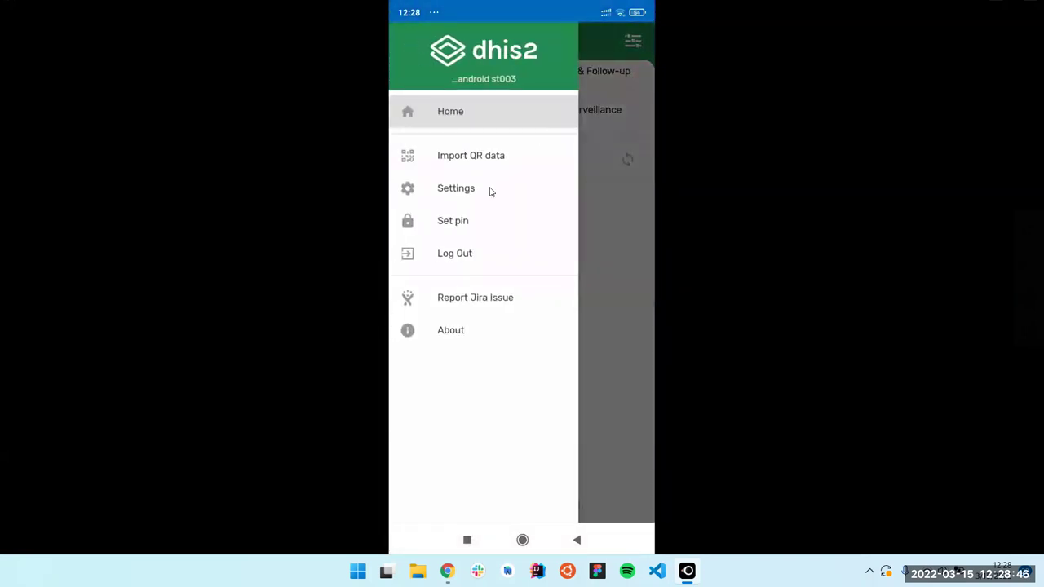
left_click(491, 191)
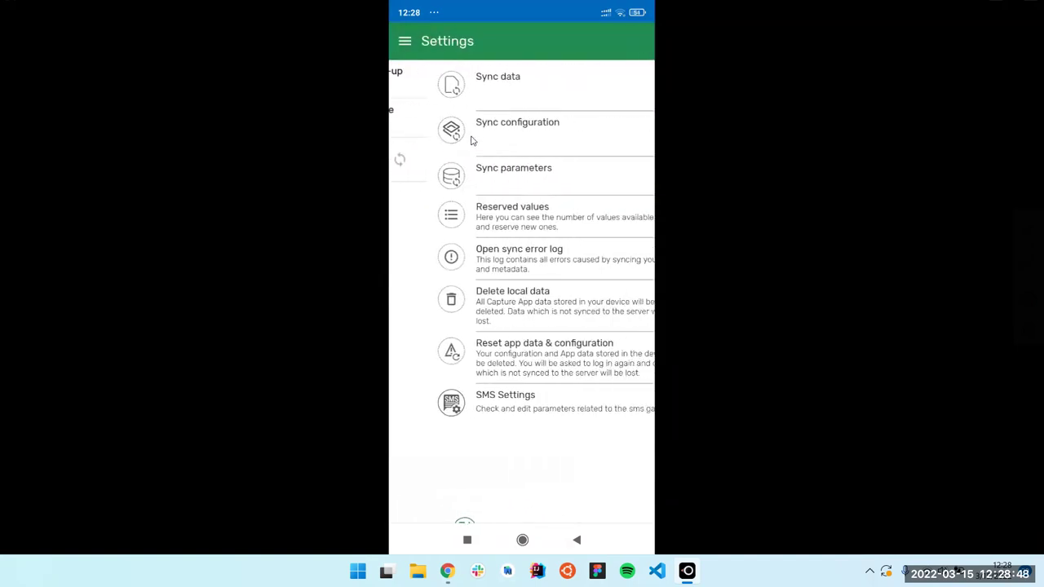
left_click(566, 153)
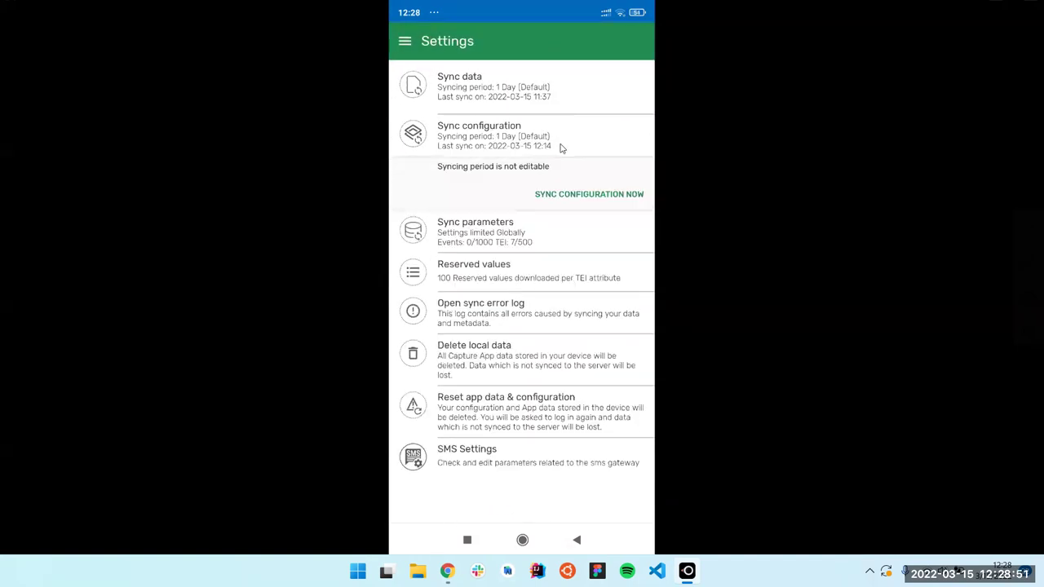
left_click(596, 195)
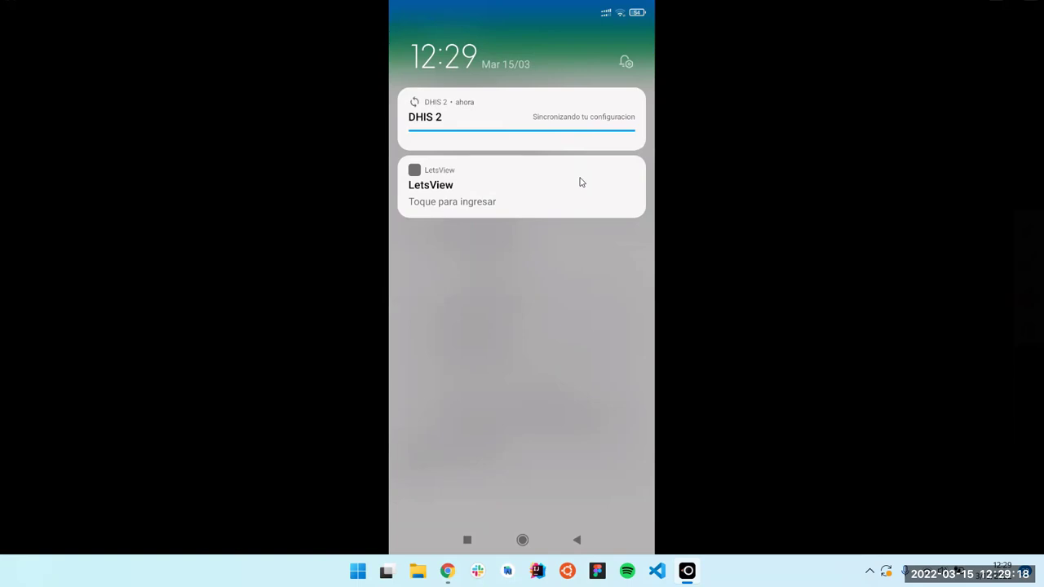
left_click(570, 305)
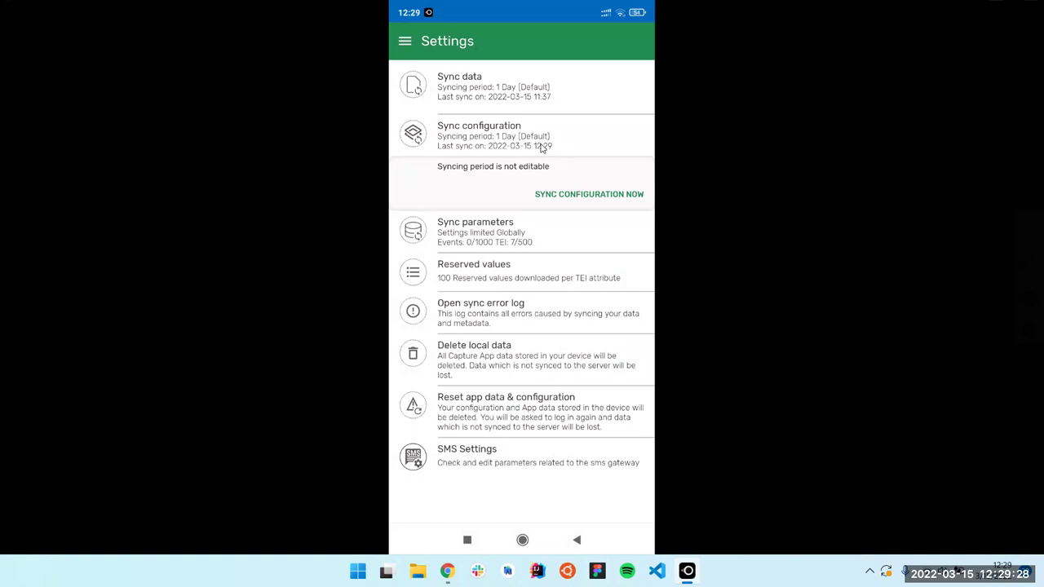
Return from the settings to the ST003-Stage 1 - Clinical event, select NAAT as the Type of Test, and leave the full-screen mirror view.
left_click(406, 42)
left_click(408, 45)
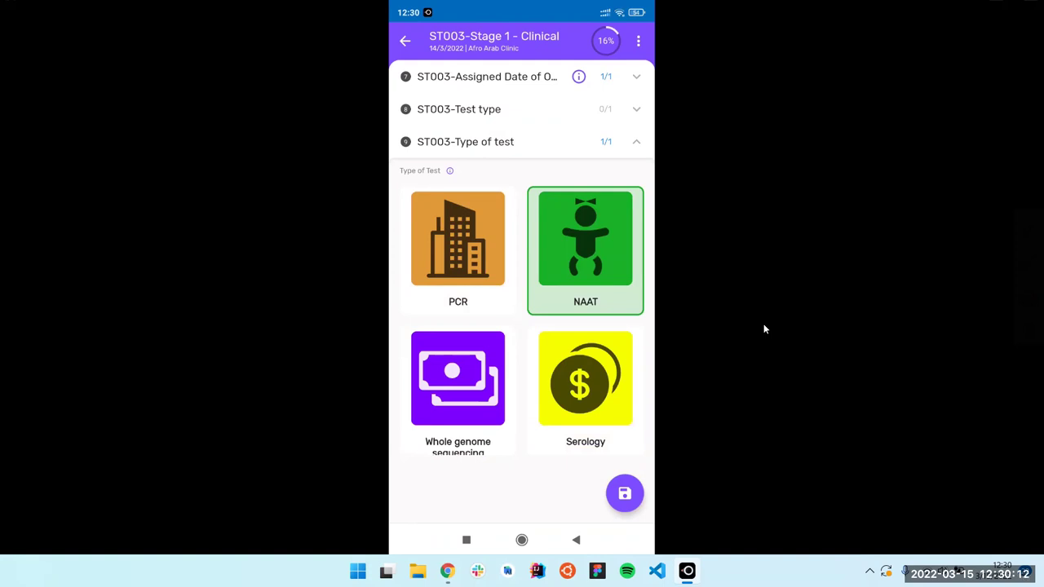
key("Escape")
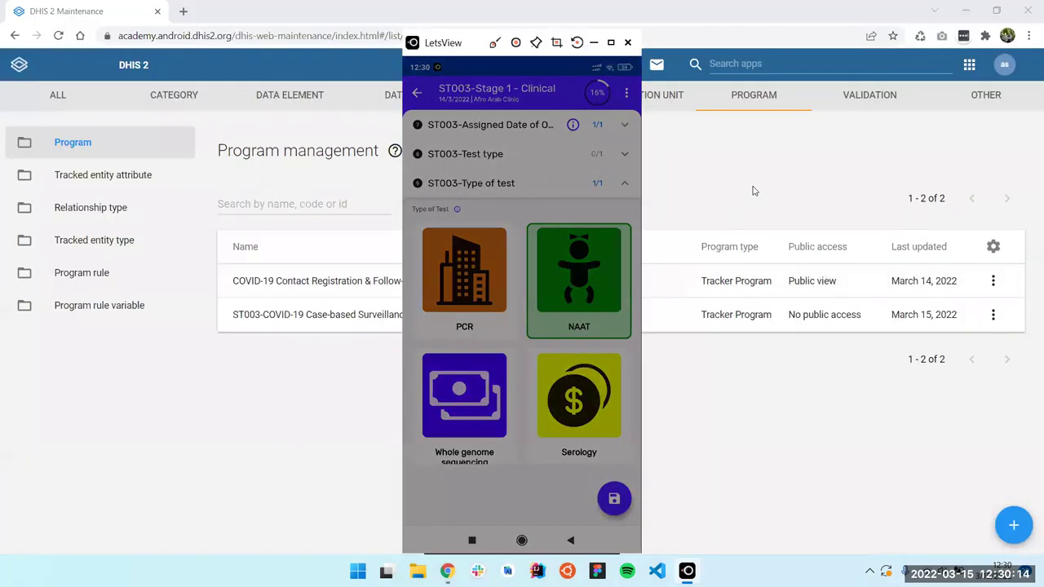
Switch to Google Slides, leave the slideshow, and open the 2.3 - Ex: Visual Data Entry presentation after viewing the 2.2 exercise objectives.
left_click(738, 172)
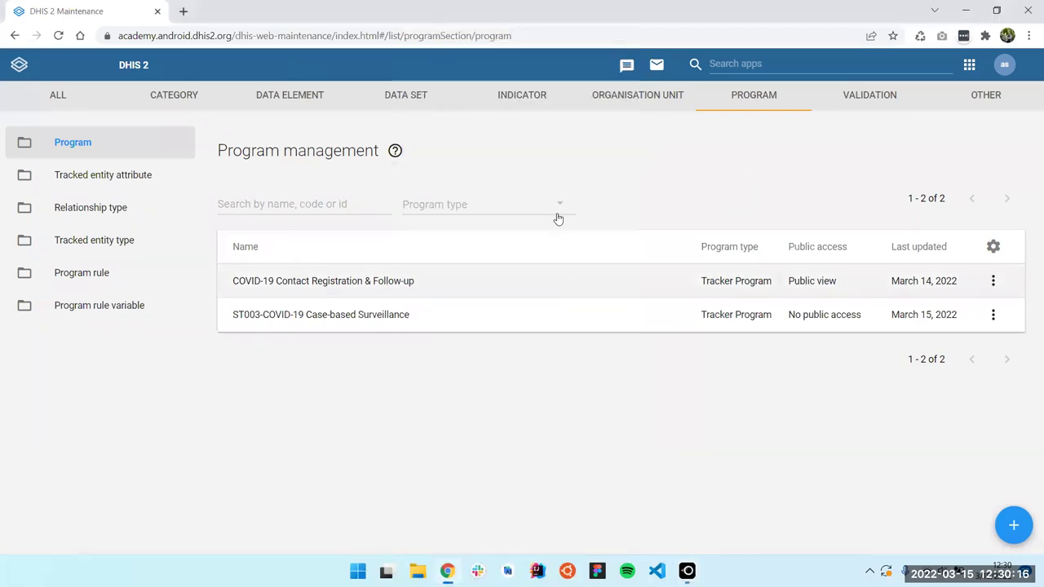
key("alt+Tab")
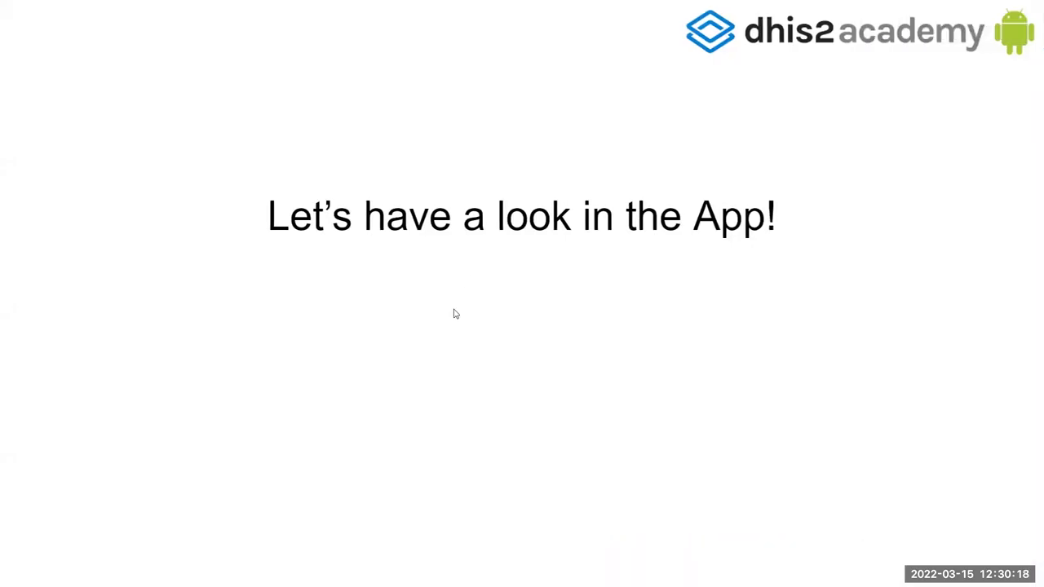
key("Escape")
left_click(401, 12)
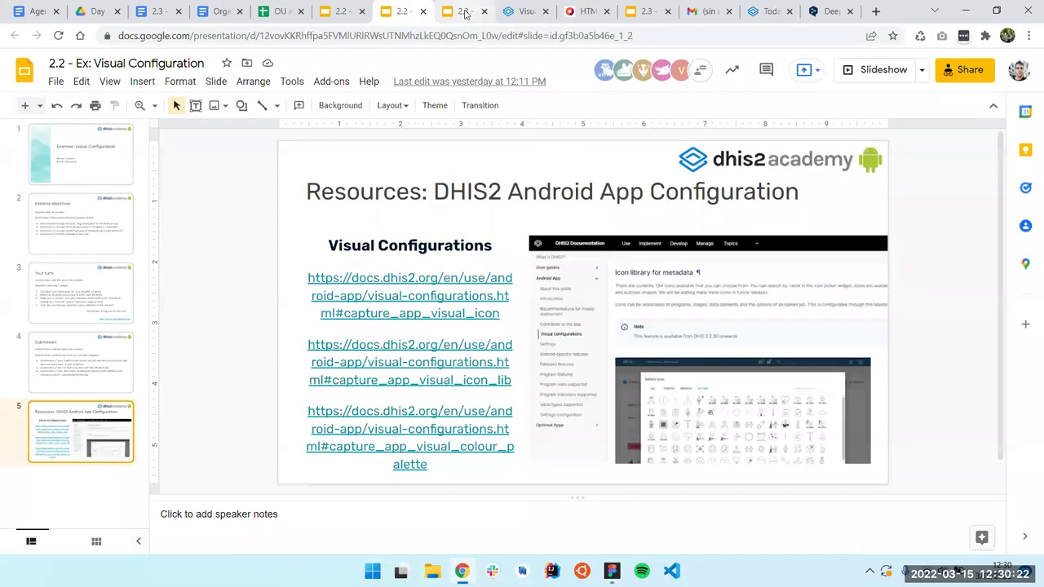
left_click(71, 238)
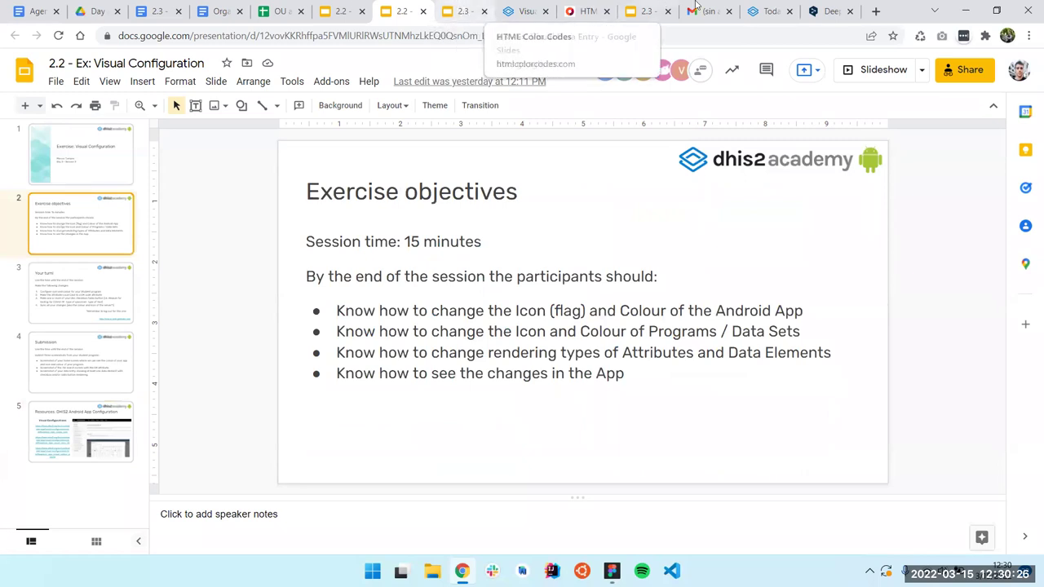
left_click(655, 11)
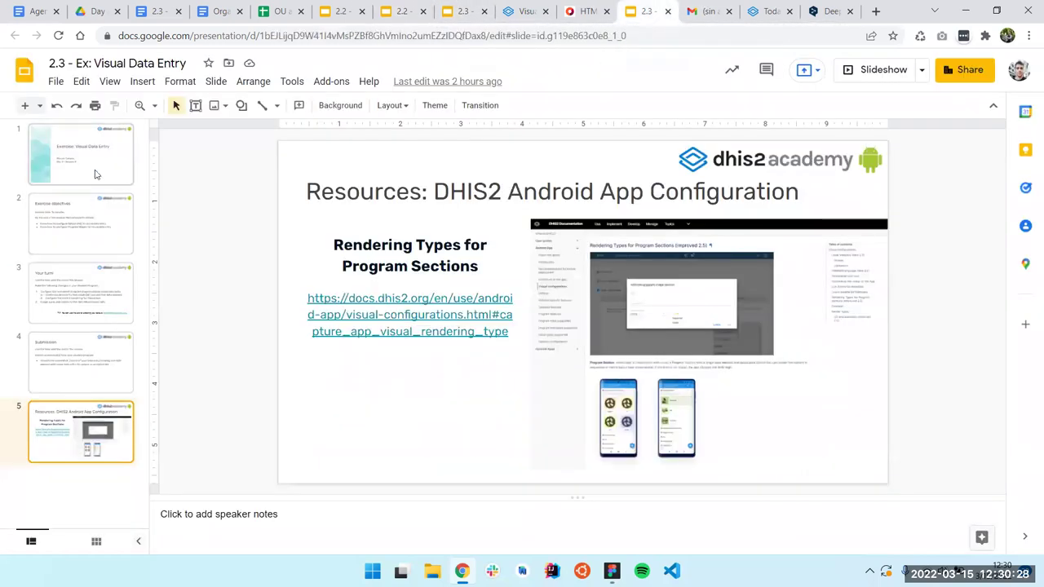